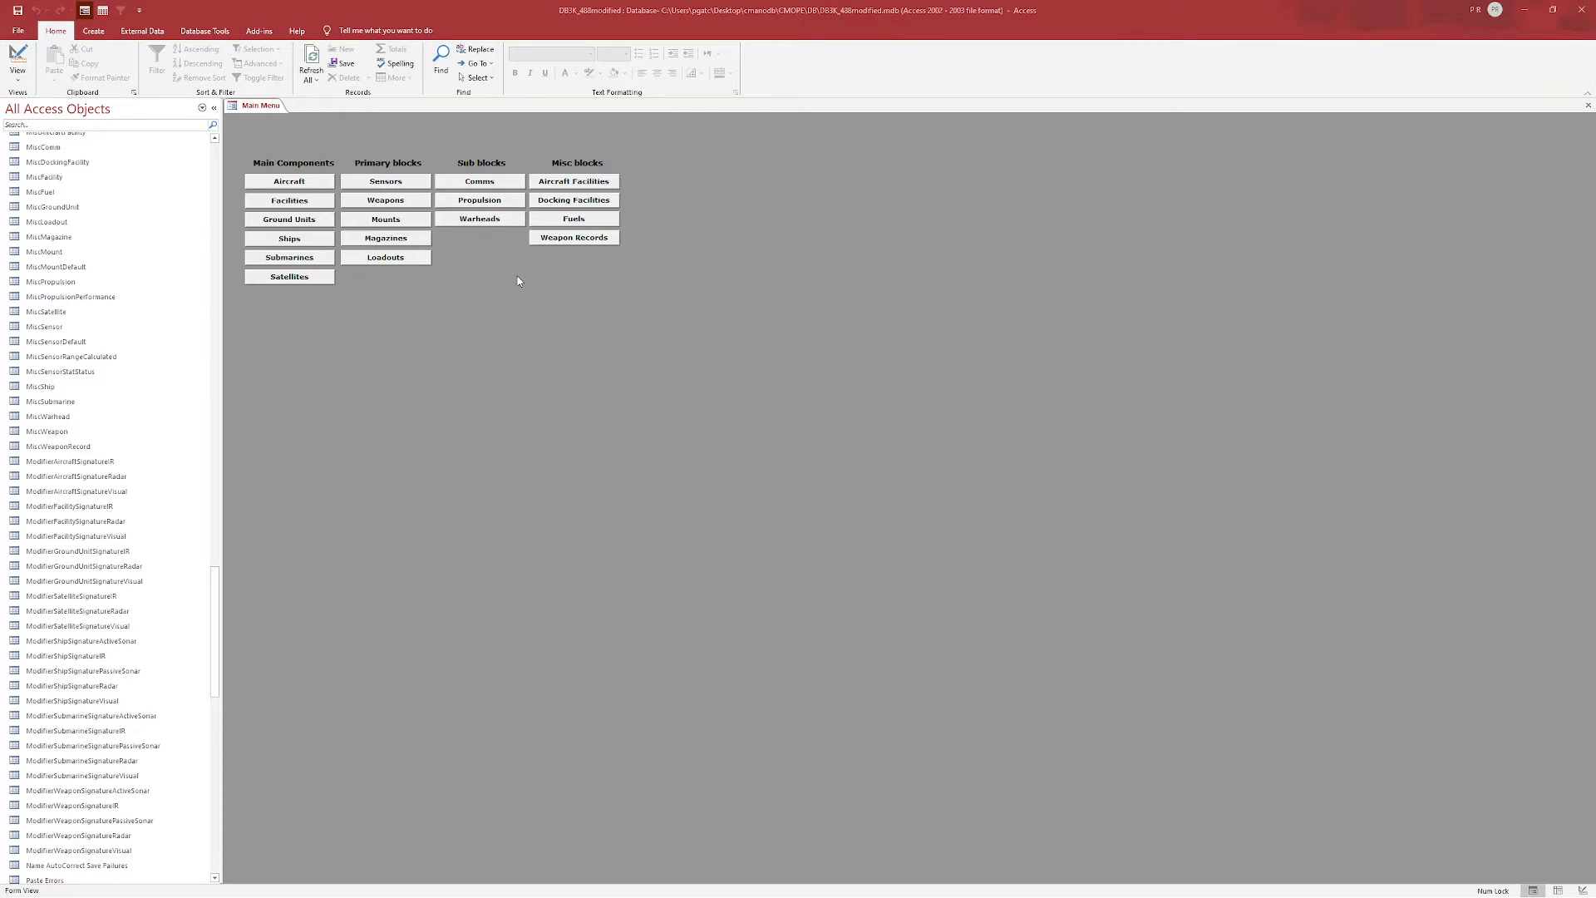
Open the mounts form and duplicate the 120mm M256 Cannon mount record.
left_click(386, 220)
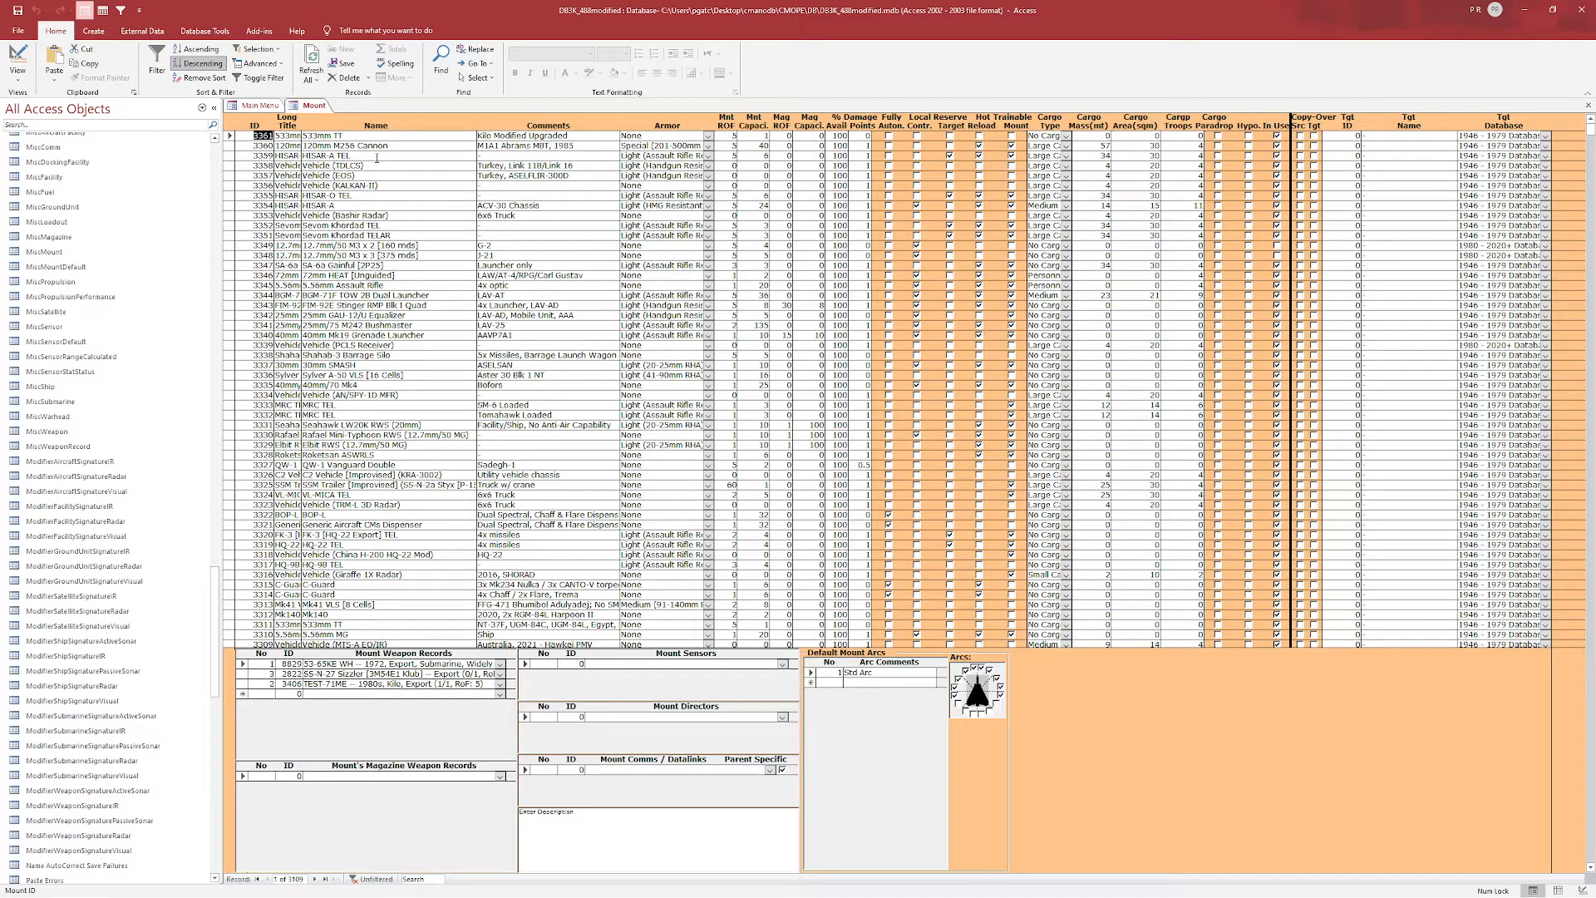
left_click(411, 146)
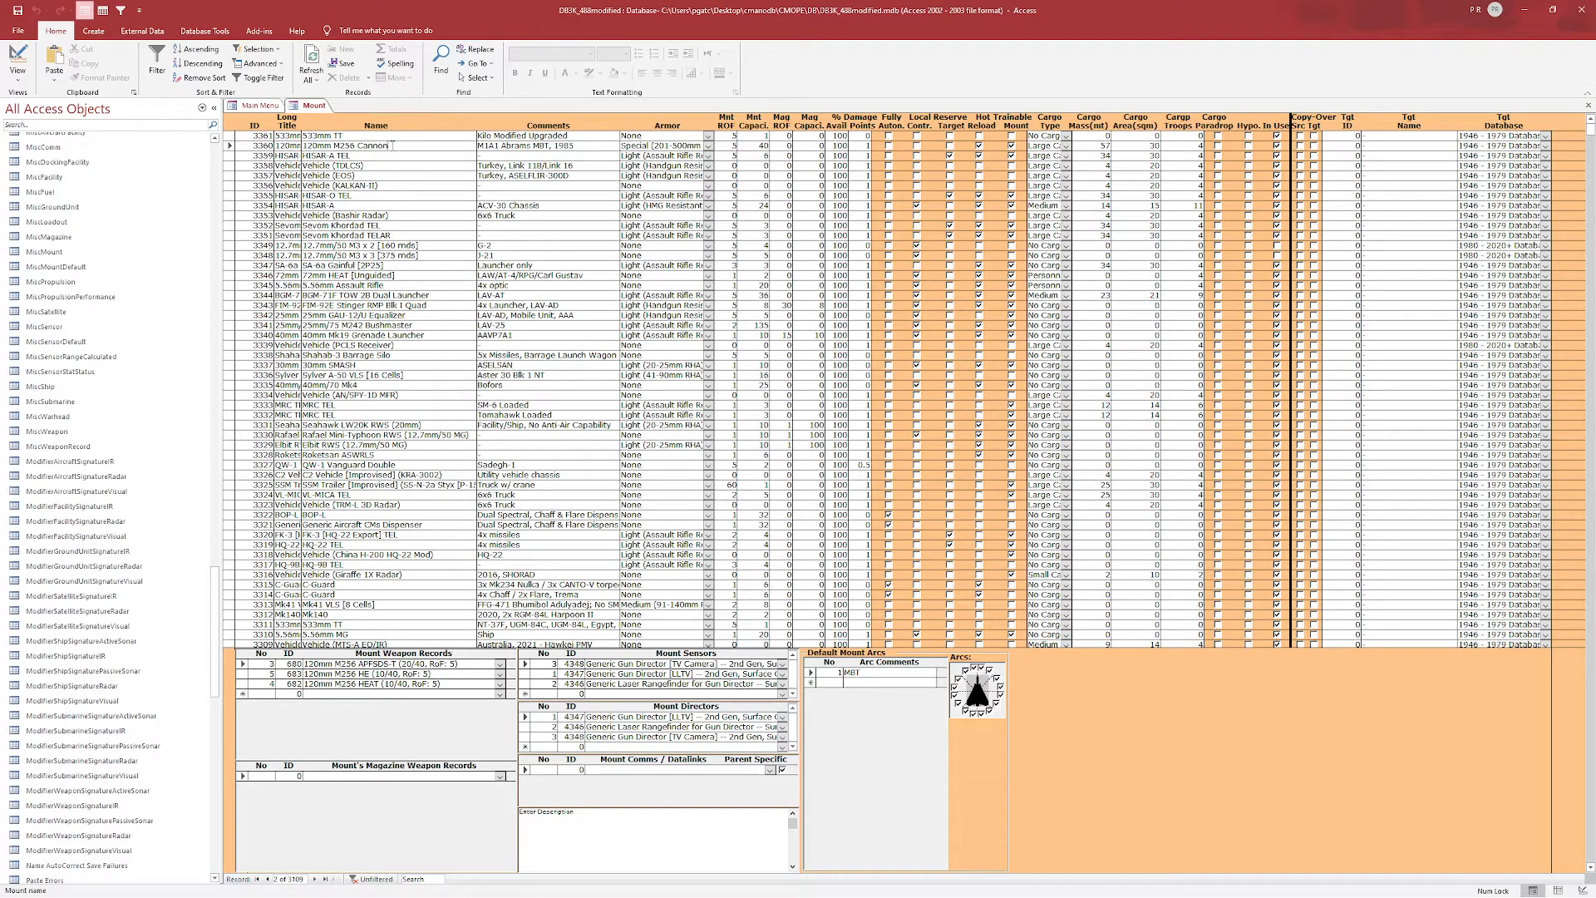
right_click(386, 146)
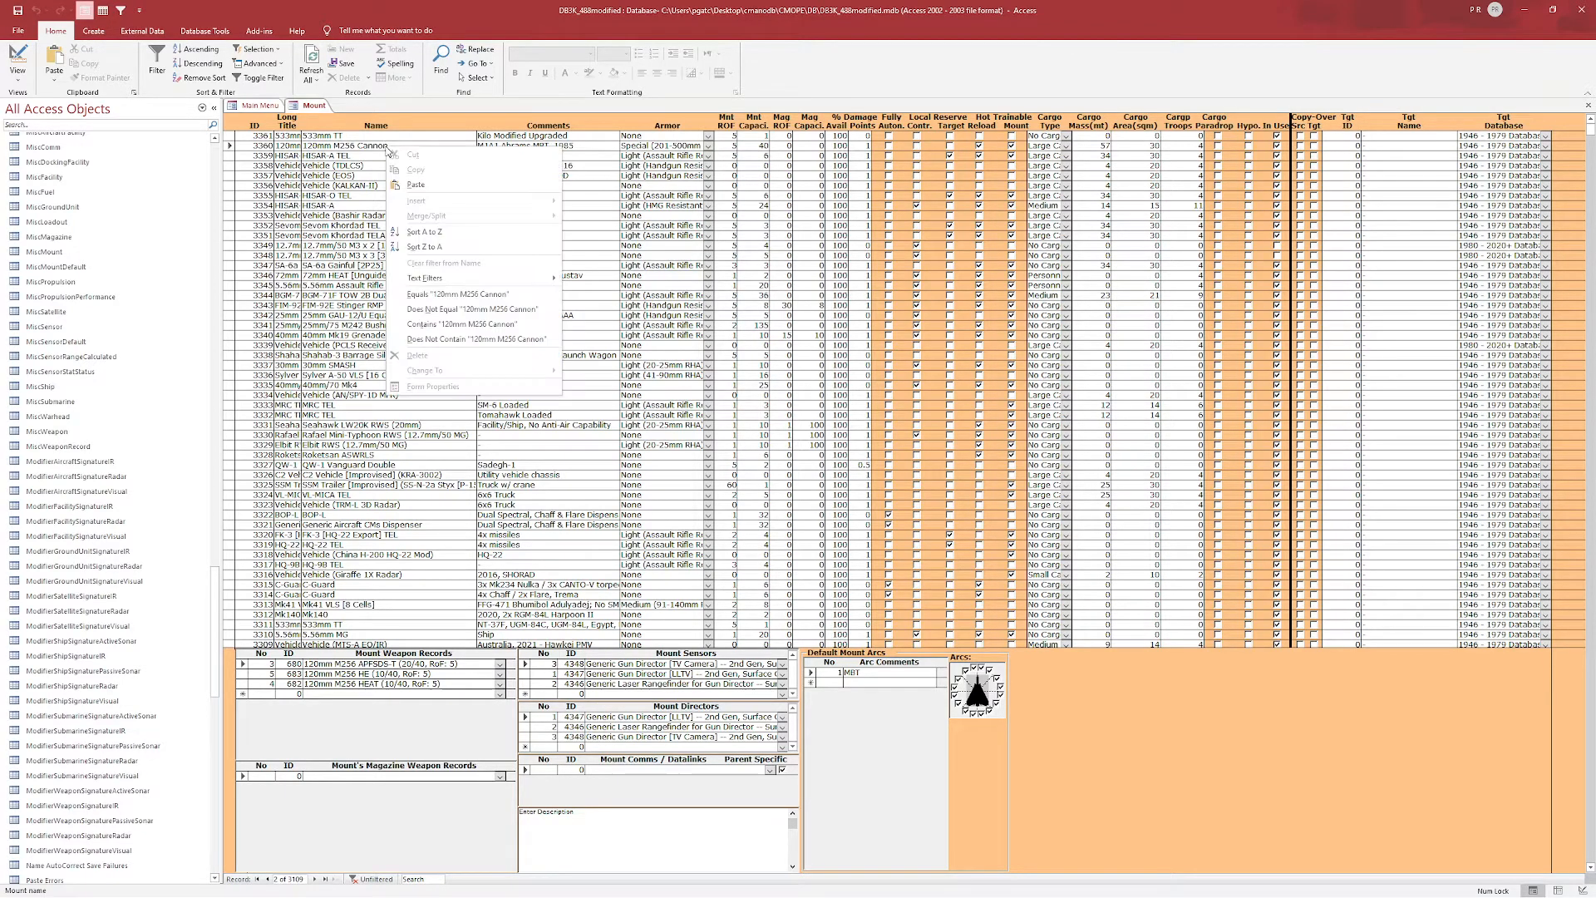
left_click(259, 31)
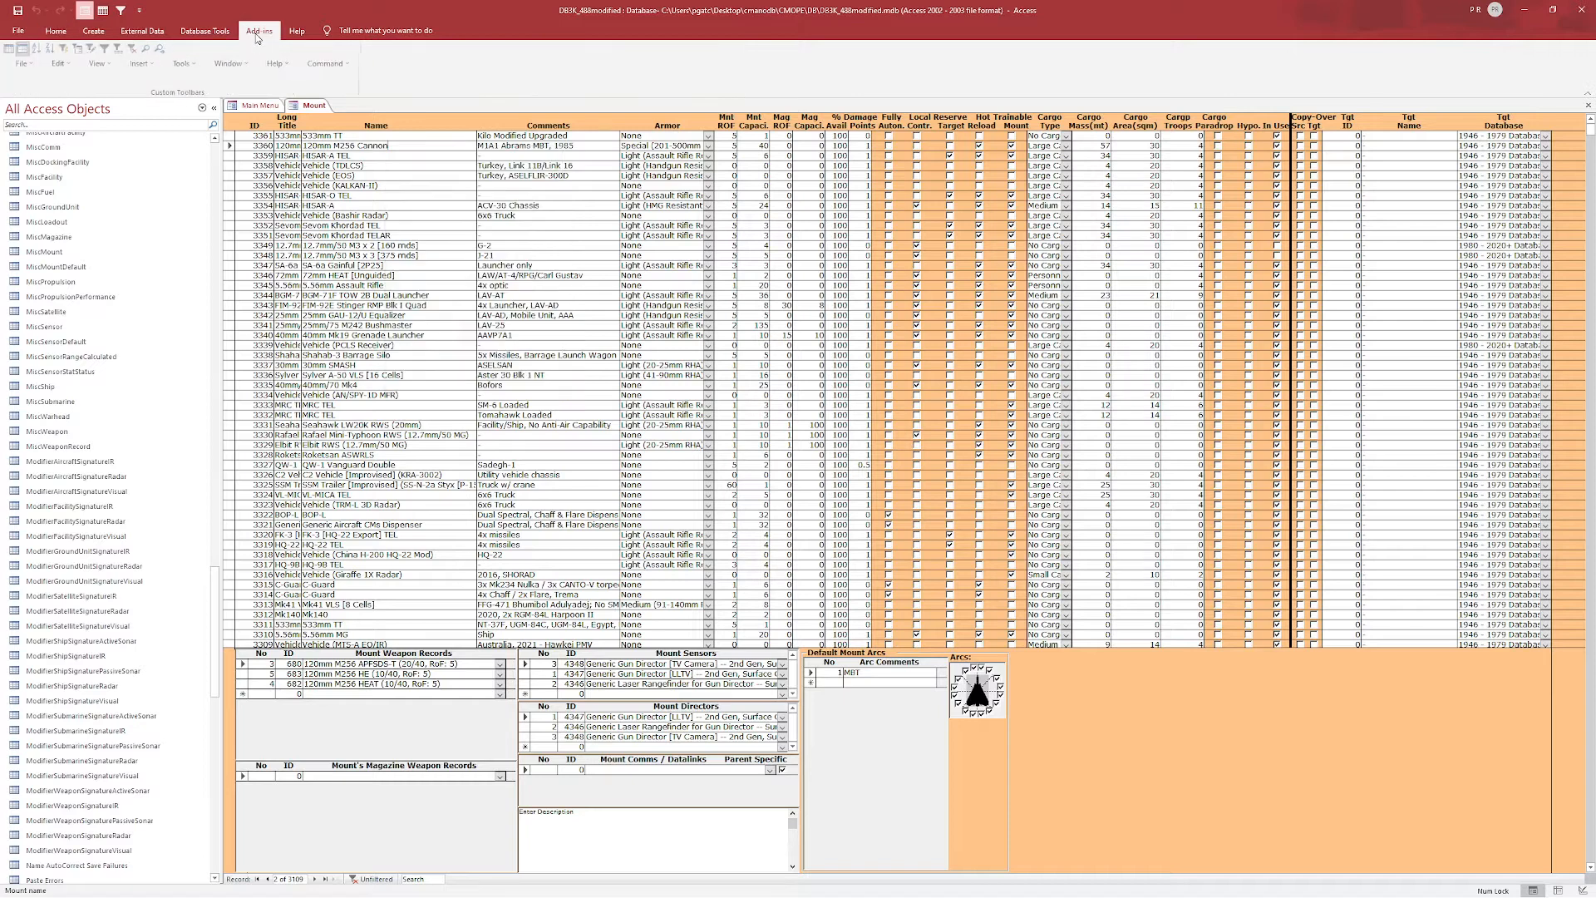
left_click(330, 64)
left_click(342, 76)
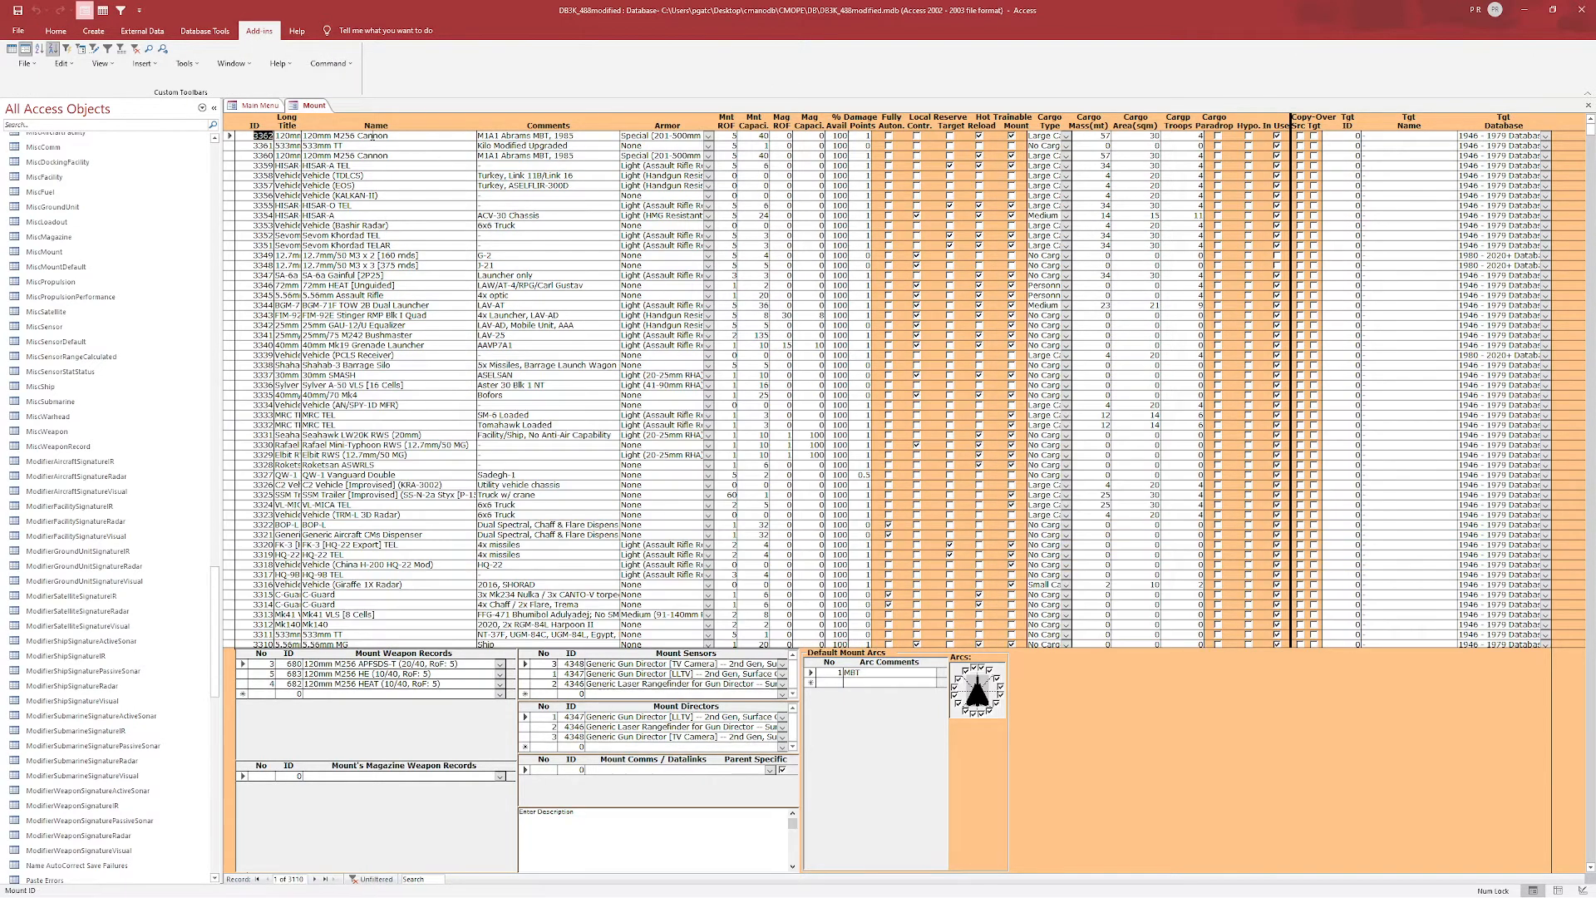
Rename the duplicated mount to "125mm 2A46M Cannon".
left_click_drag(394, 136, 302, 135)
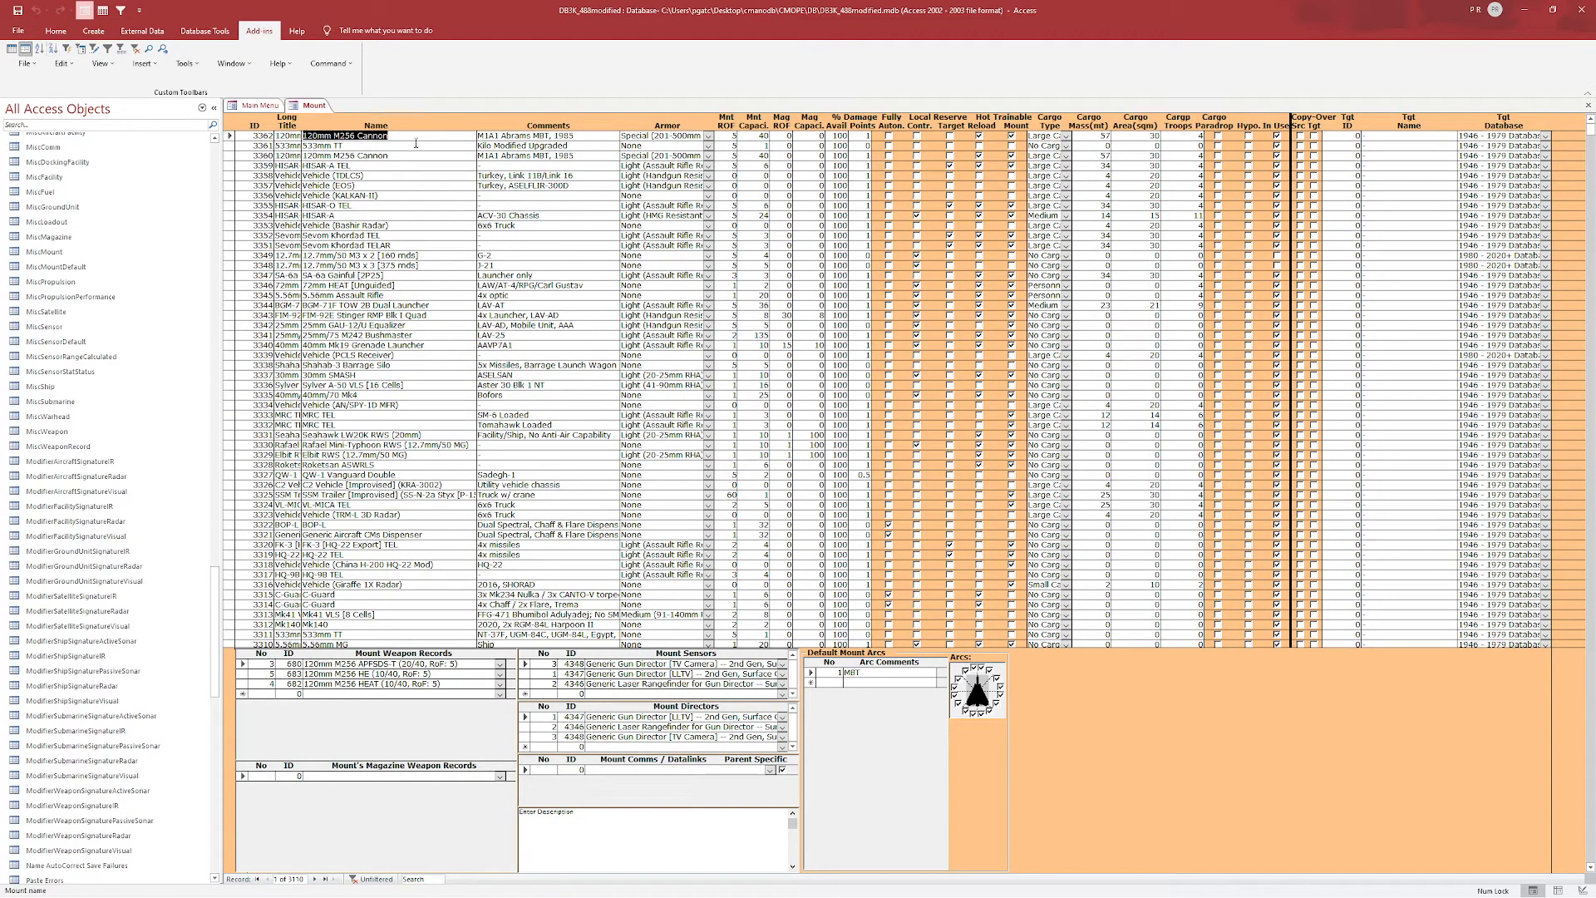
type("125mm 2")
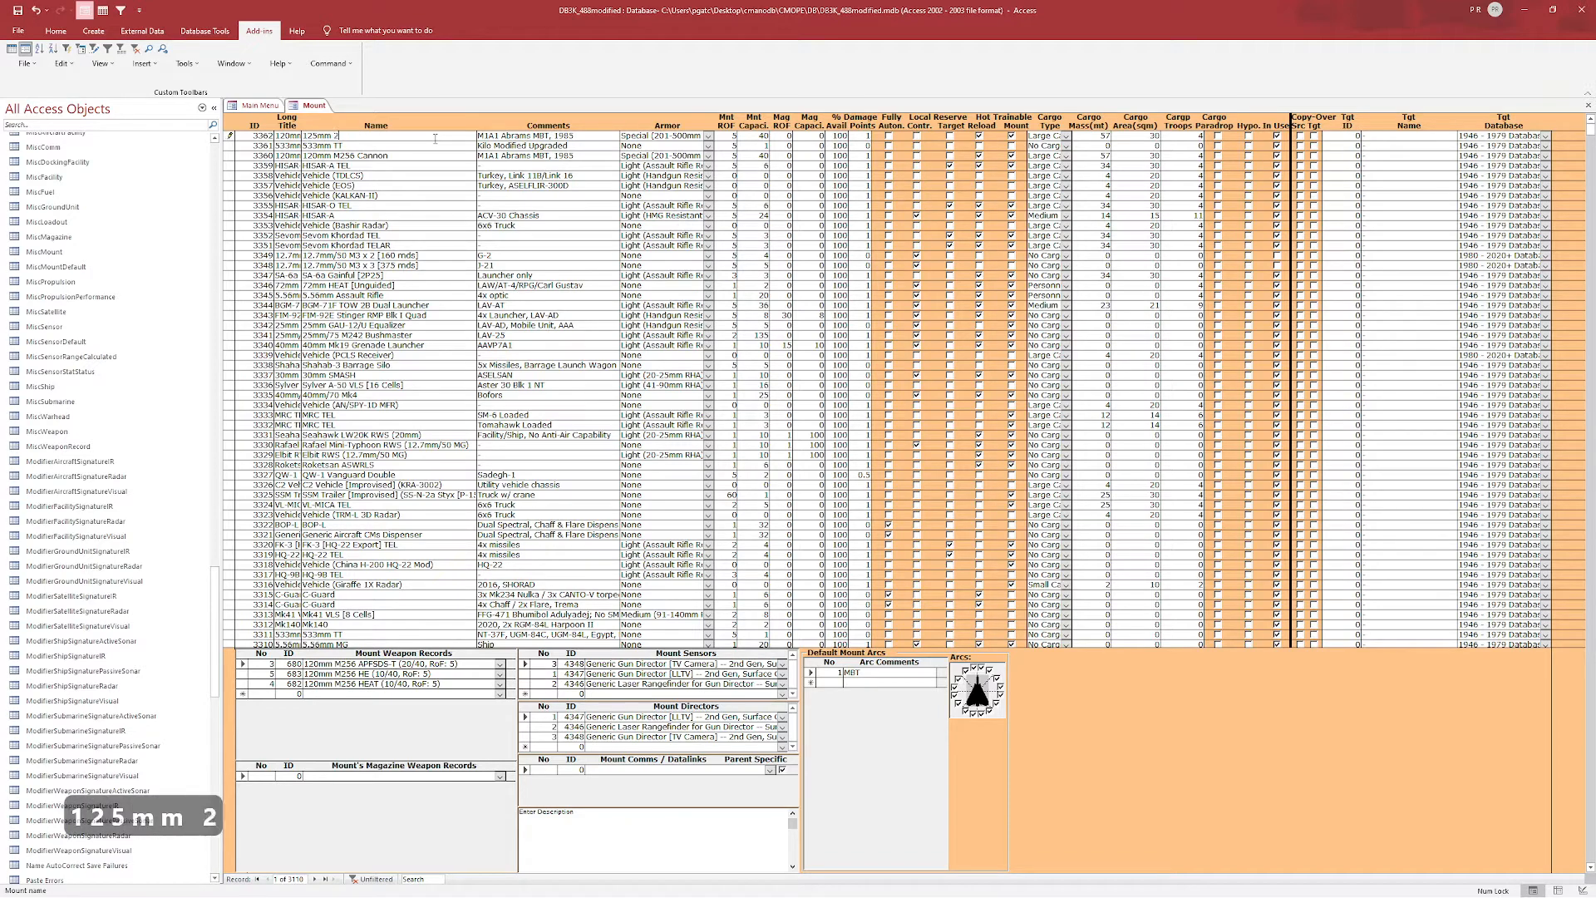
type("A46M Cannon")
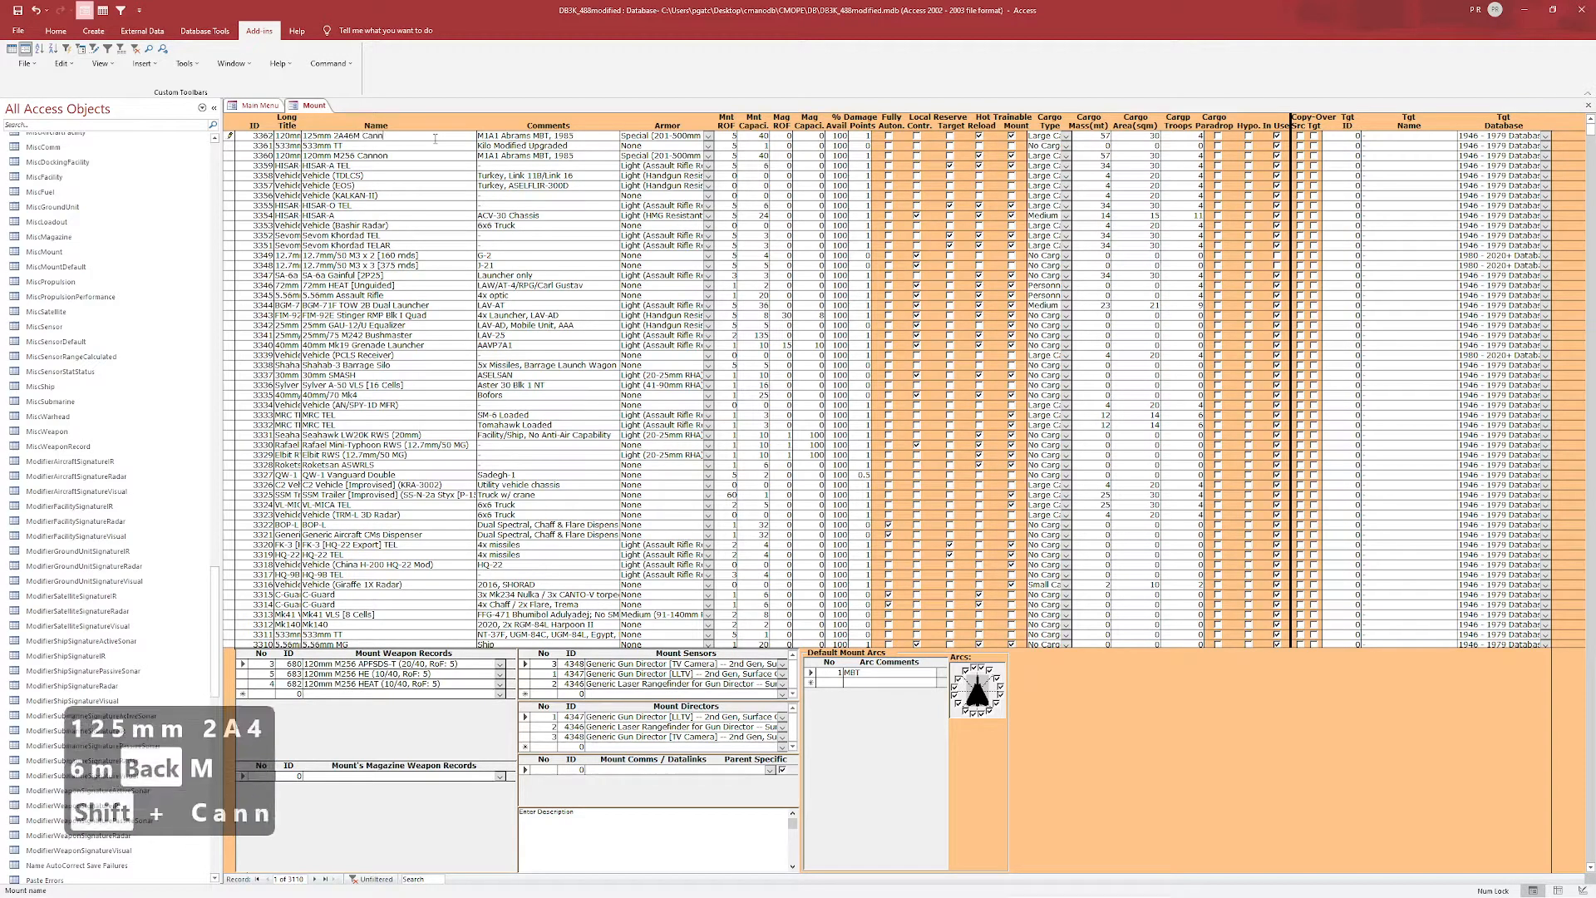
Set the new mount's comment to "T72".
key("Tab")
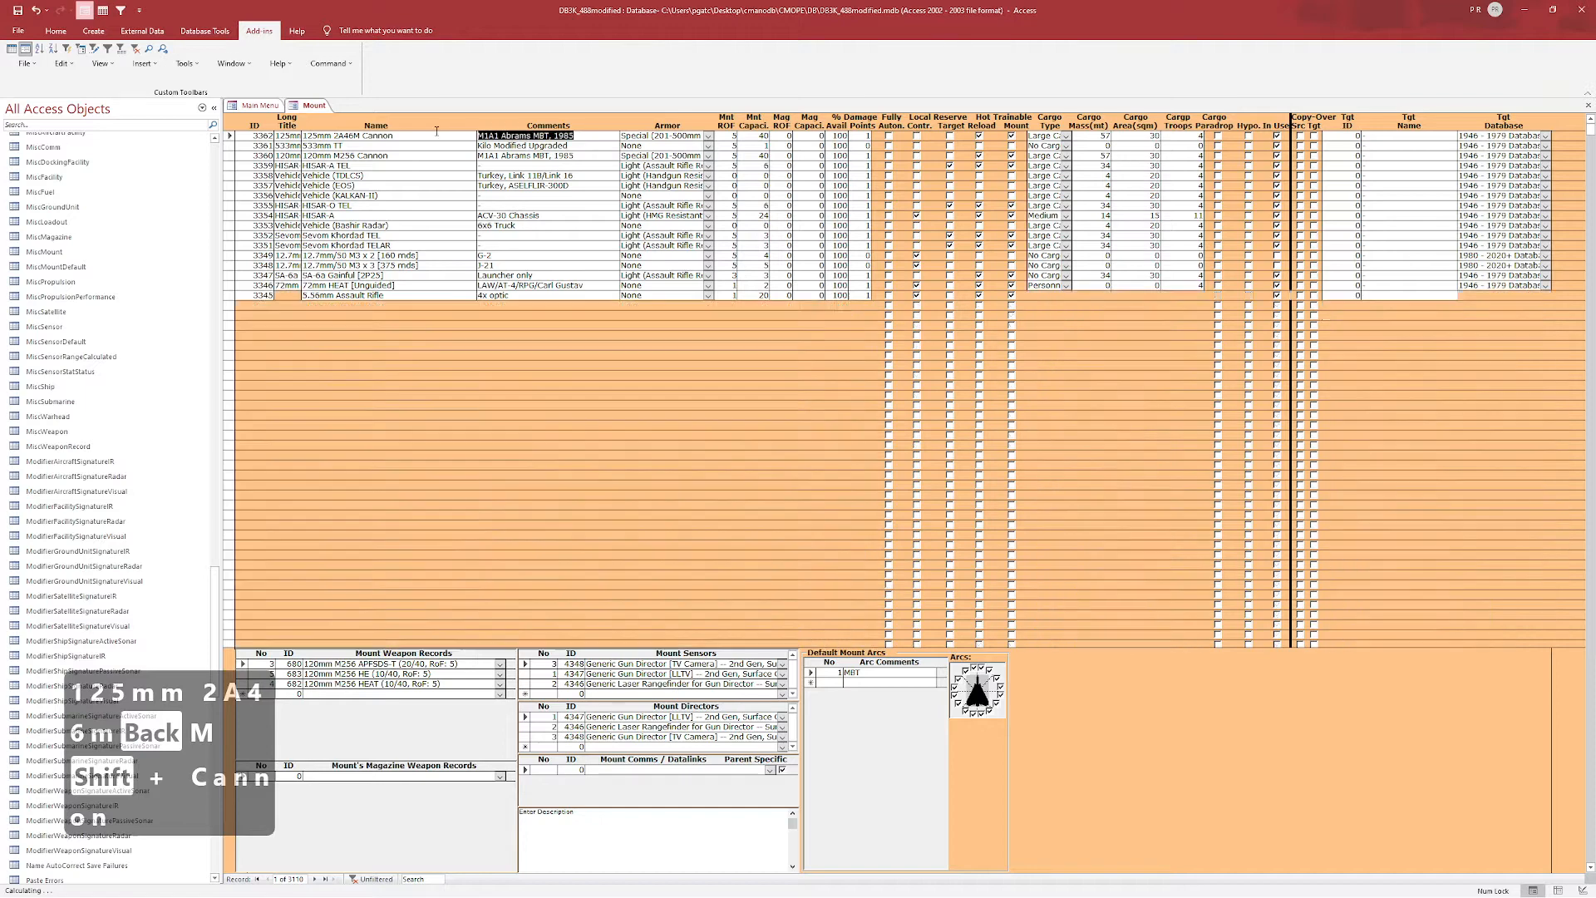
type("T82")
key("BackSpace")
key("BackSpace")
type("72")
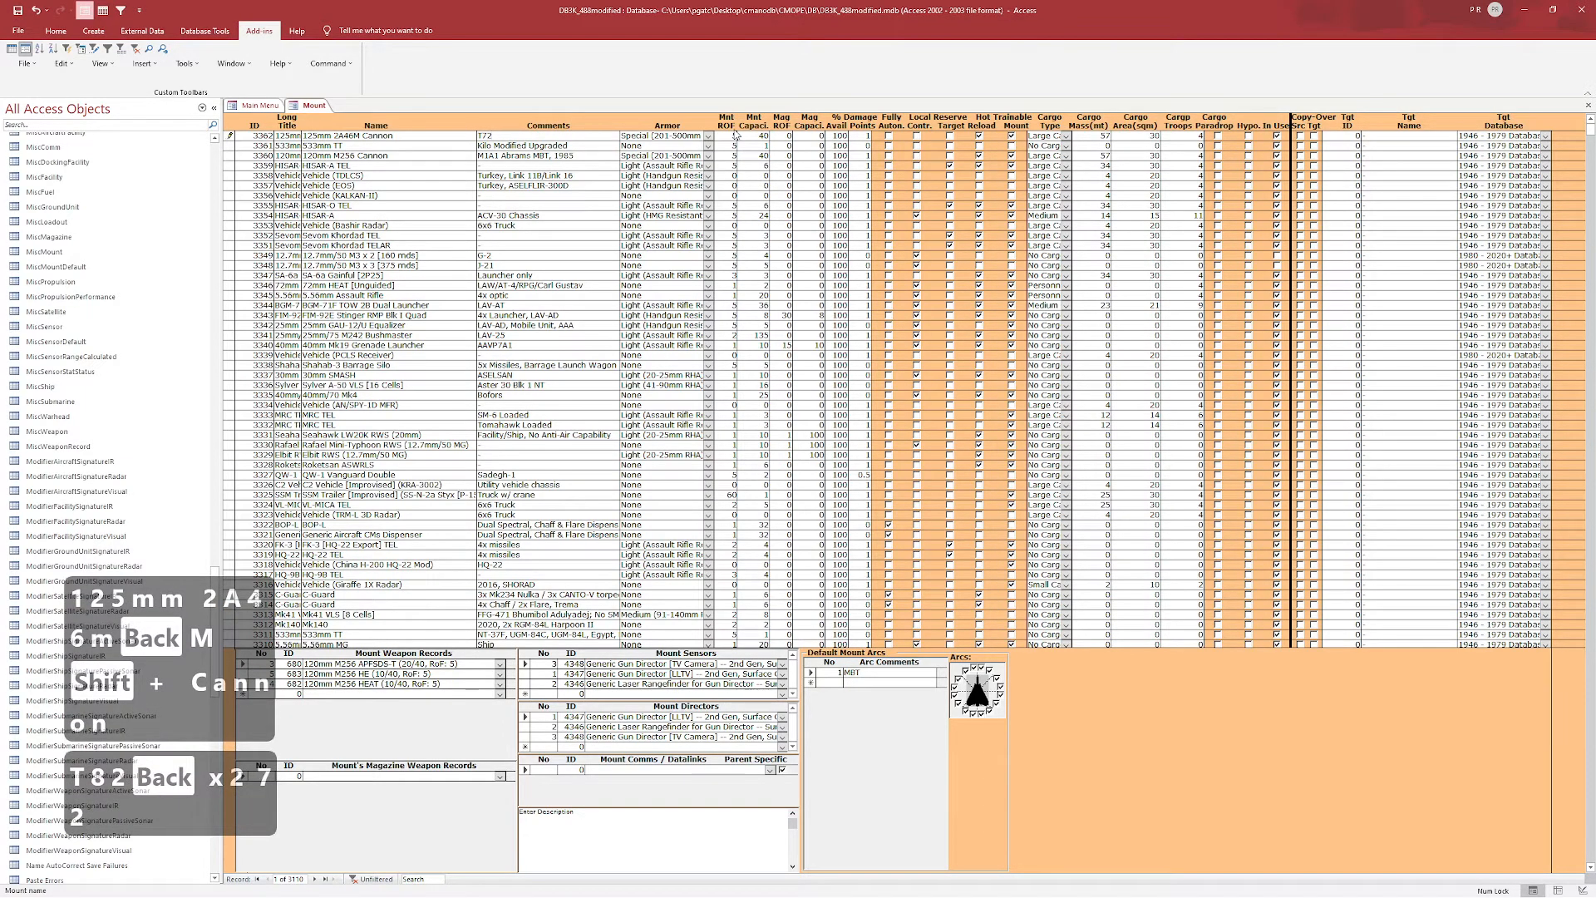
Edit the new mount's stats, setting its capacity to 37 and its cargo area to 3.
left_click(698, 134)
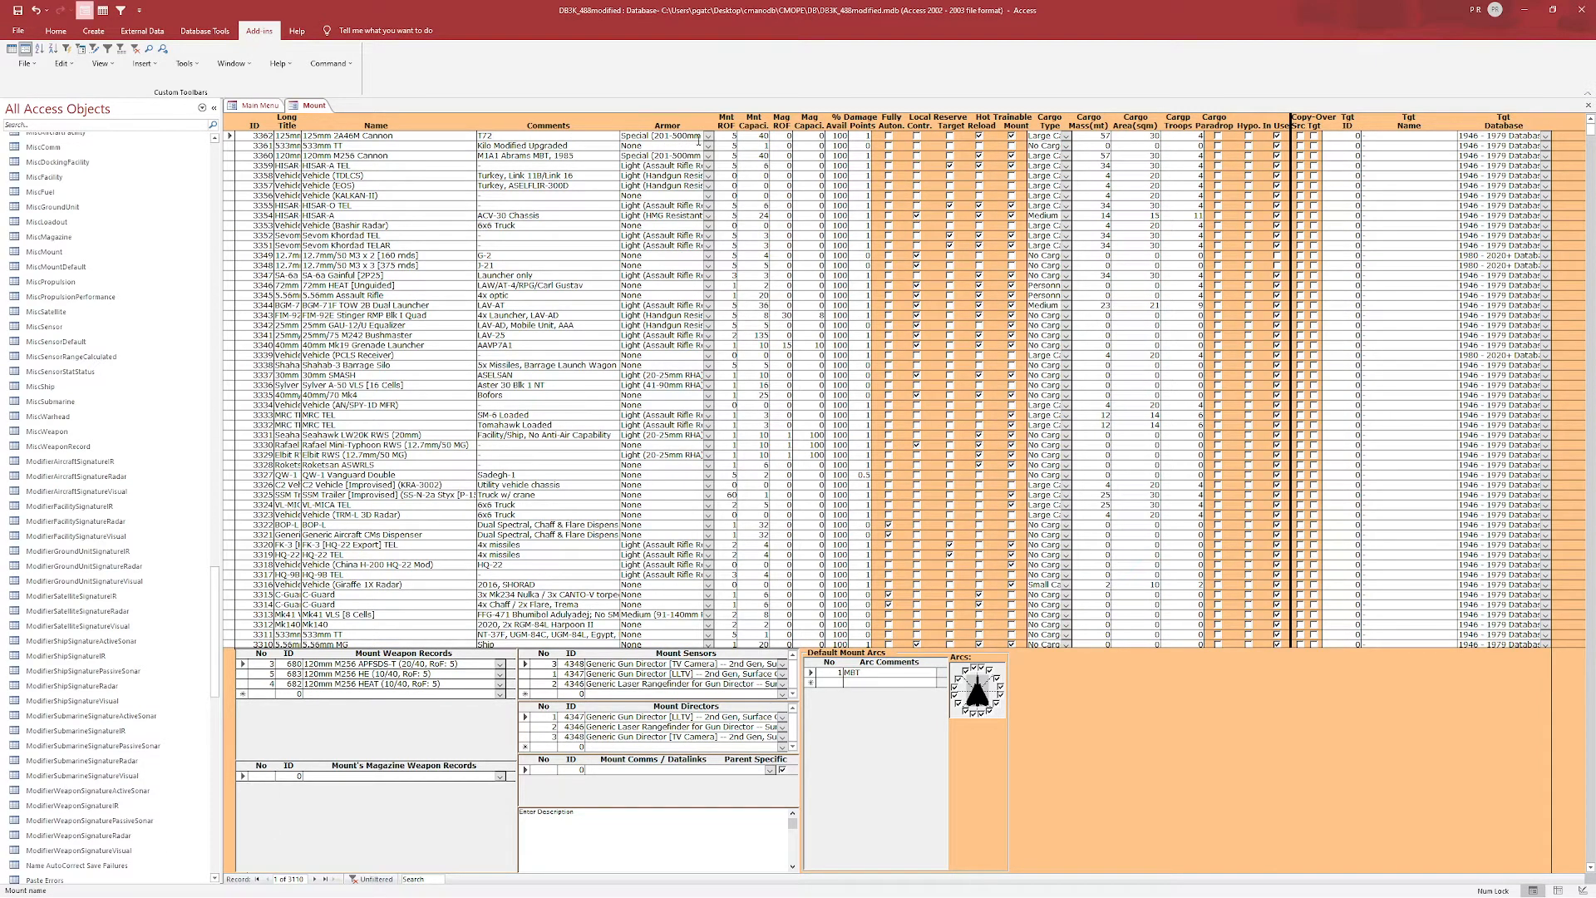
left_click(723, 135)
double_click(729, 134)
key("Tab")
left_click(763, 135)
double_click(763, 136)
type("37")
left_click(778, 136)
left_click(799, 137)
left_click(1092, 134)
left_click(1130, 136)
type("3")
Delete two of the mount's weapon records, keeping only the first entry, and confirm the deletion.
left_click(424, 138)
left_click(247, 680)
left_click(242, 673, "shift")
key("Delete")
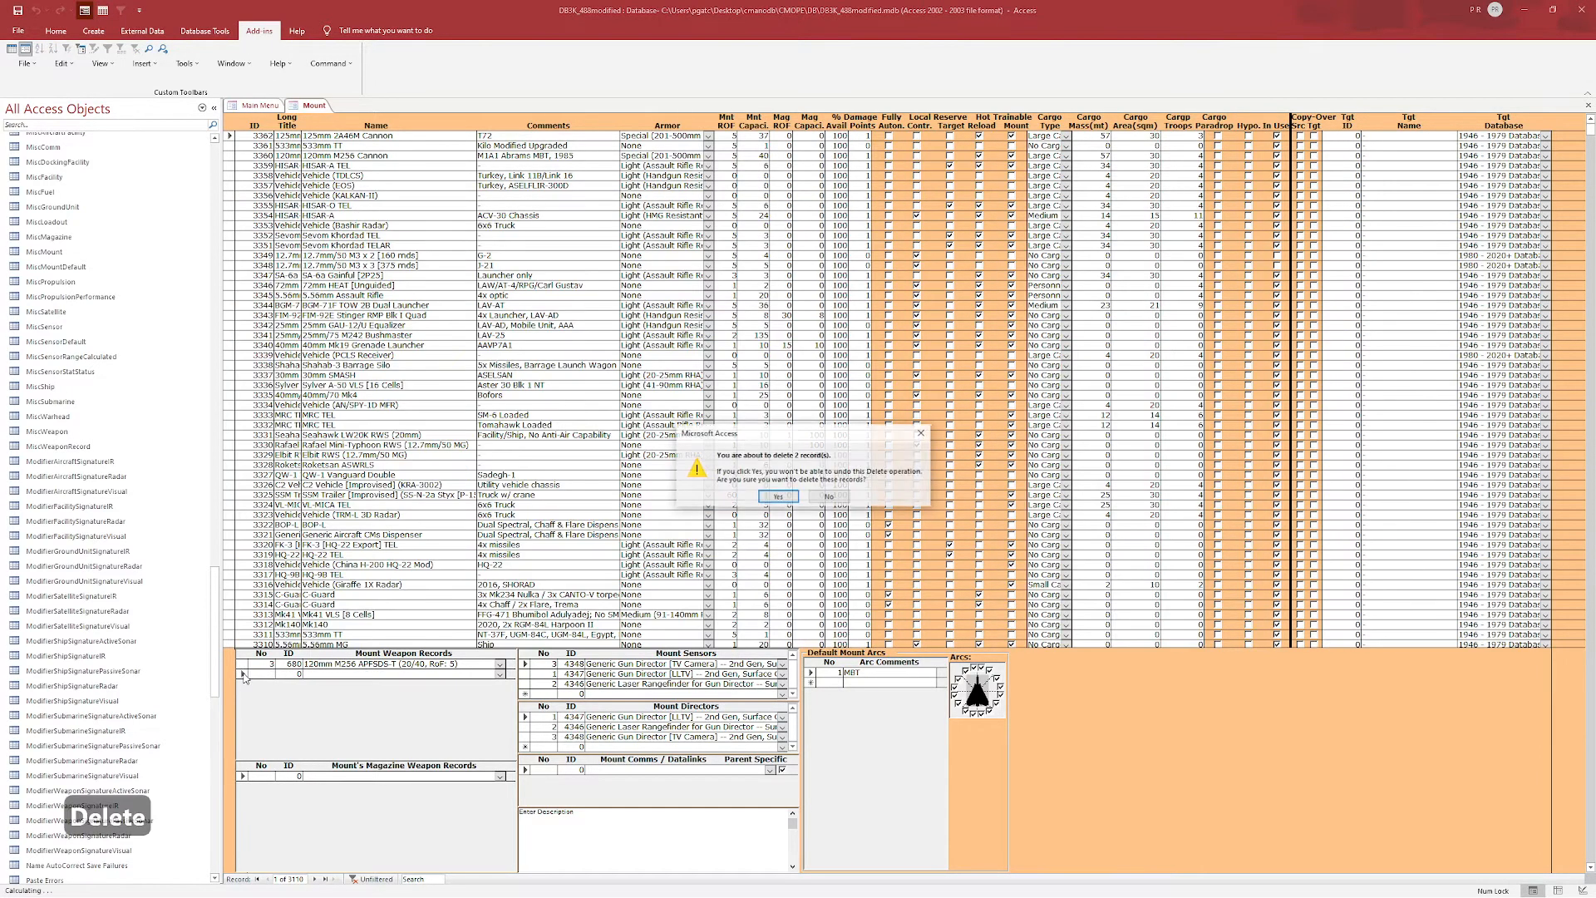
left_click(778, 496)
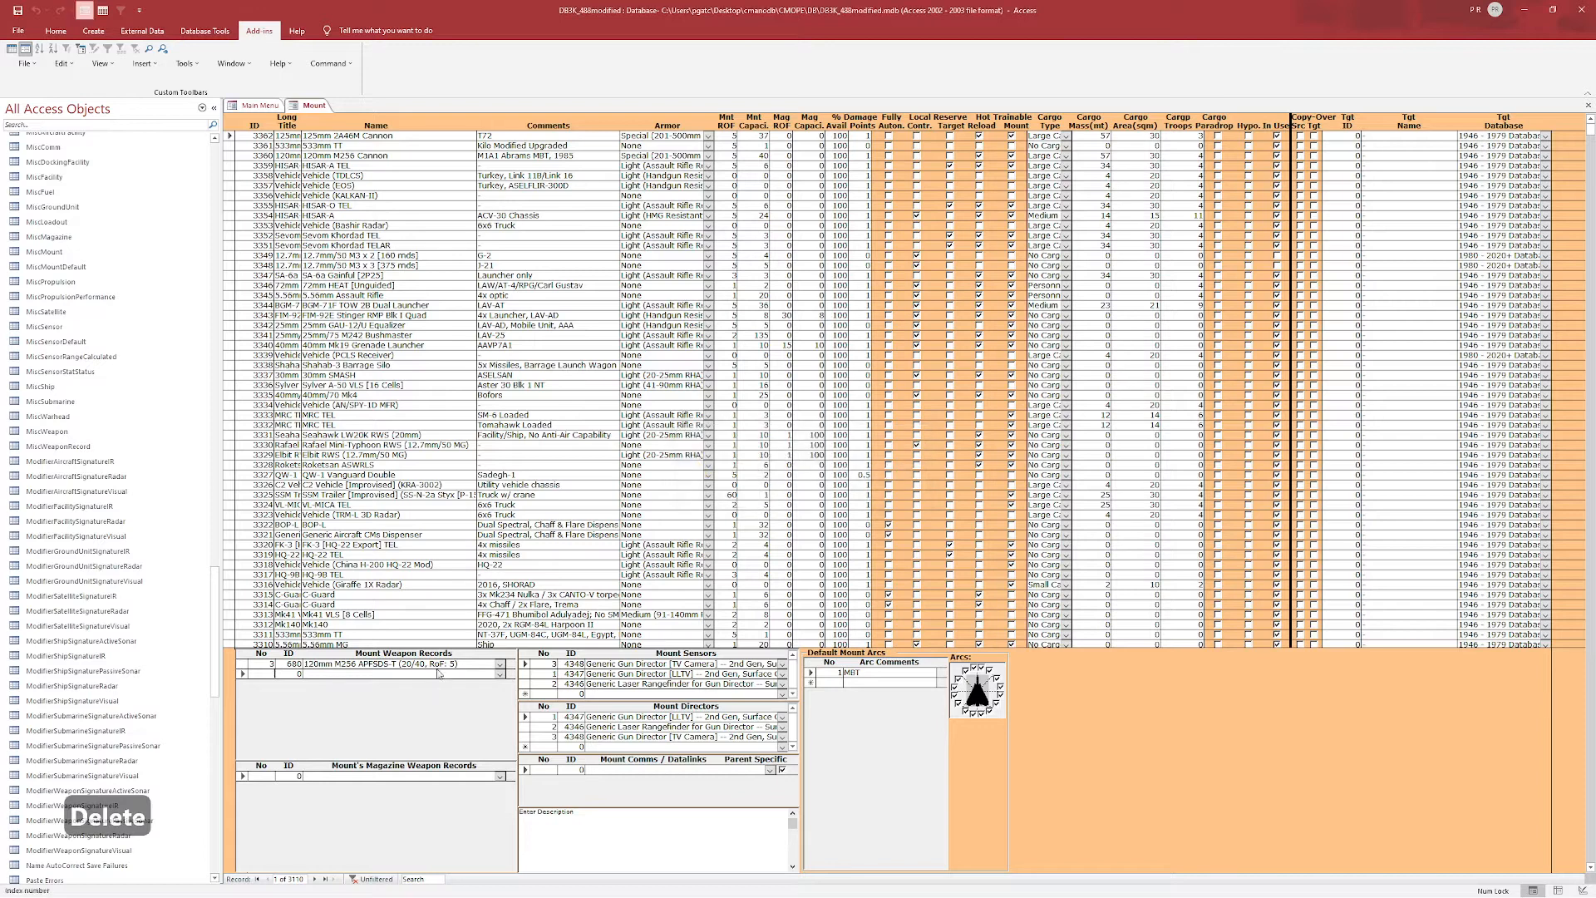
Browse the weapon list of the remaining mount weapon record for 125mm ammunition options.
left_click(500, 664)
scroll(489, 703, "up", 2)
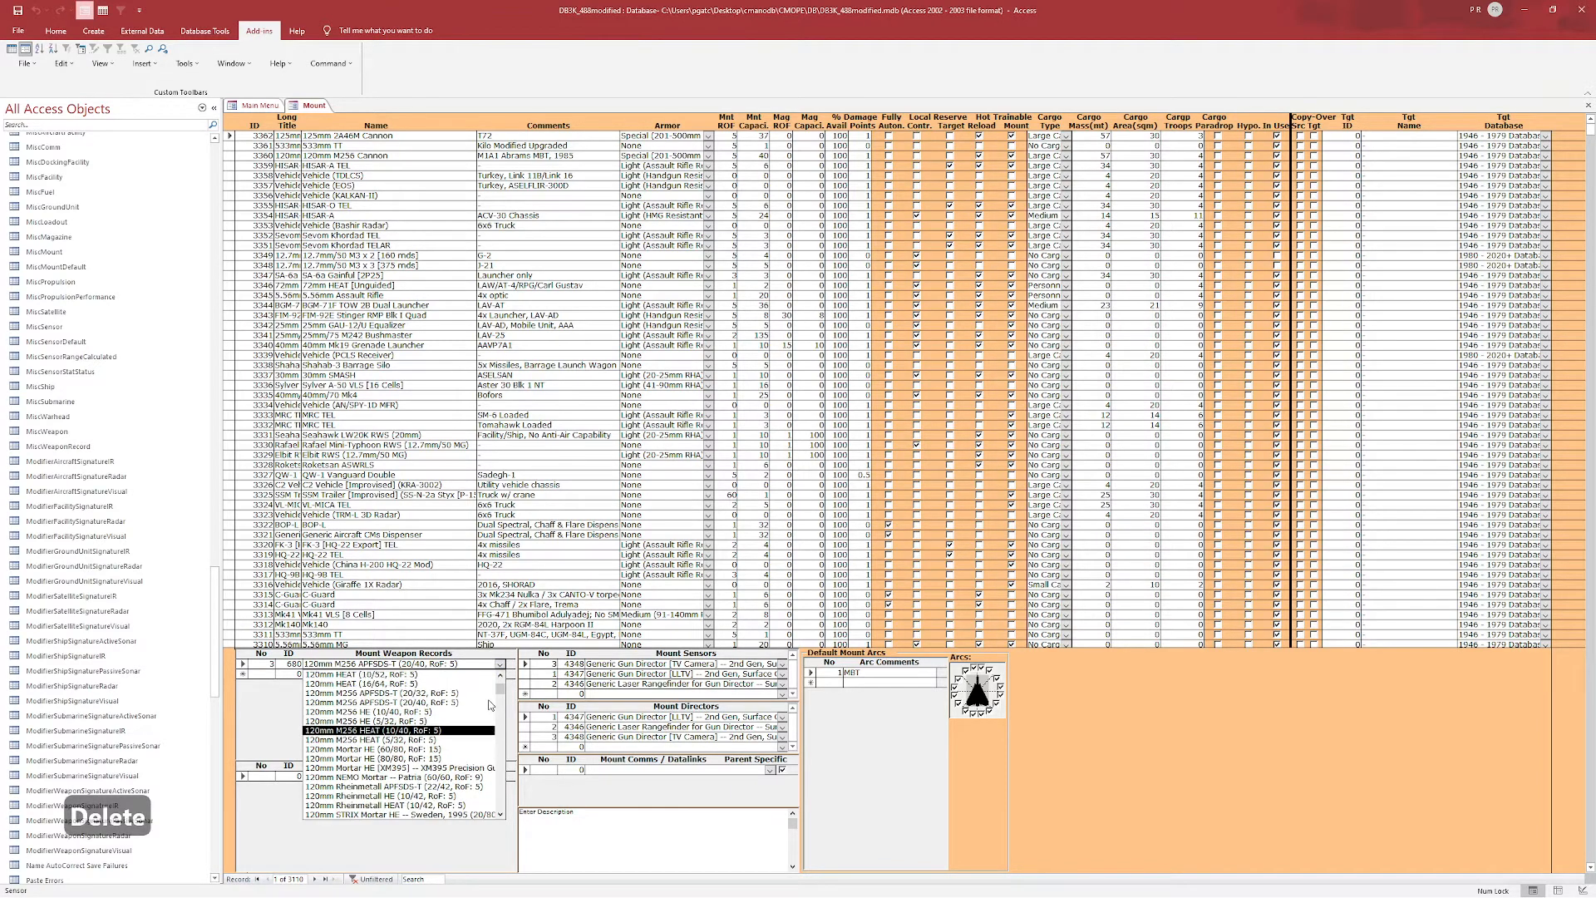
scroll(489, 702, "down", 8)
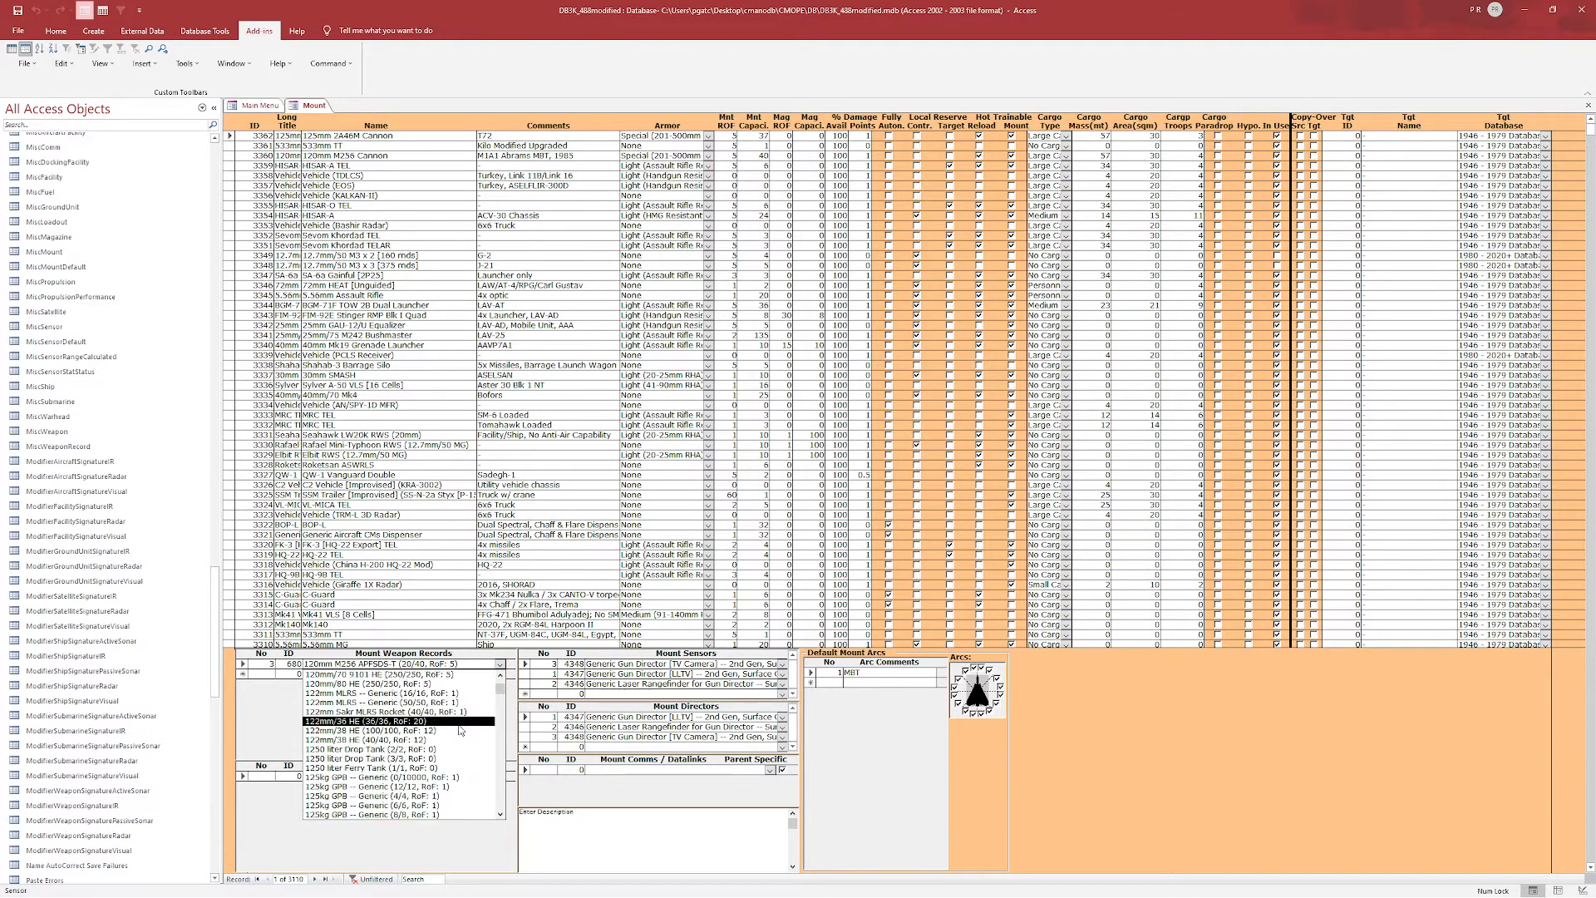
scroll(449, 735, "down", 3)
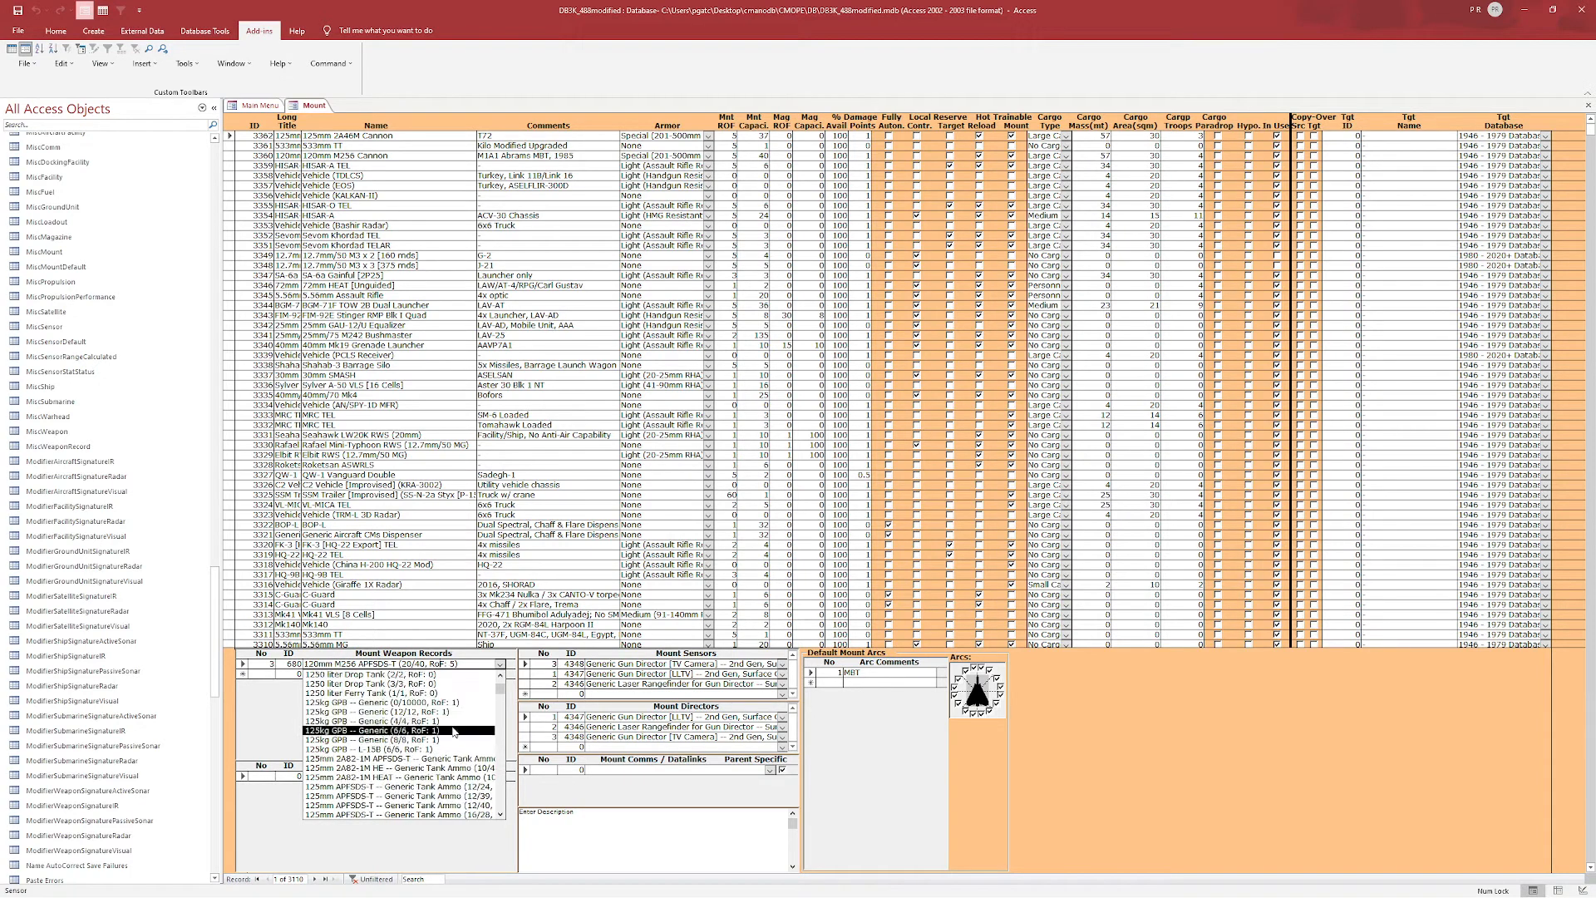
scroll(436, 745, "down", 1)
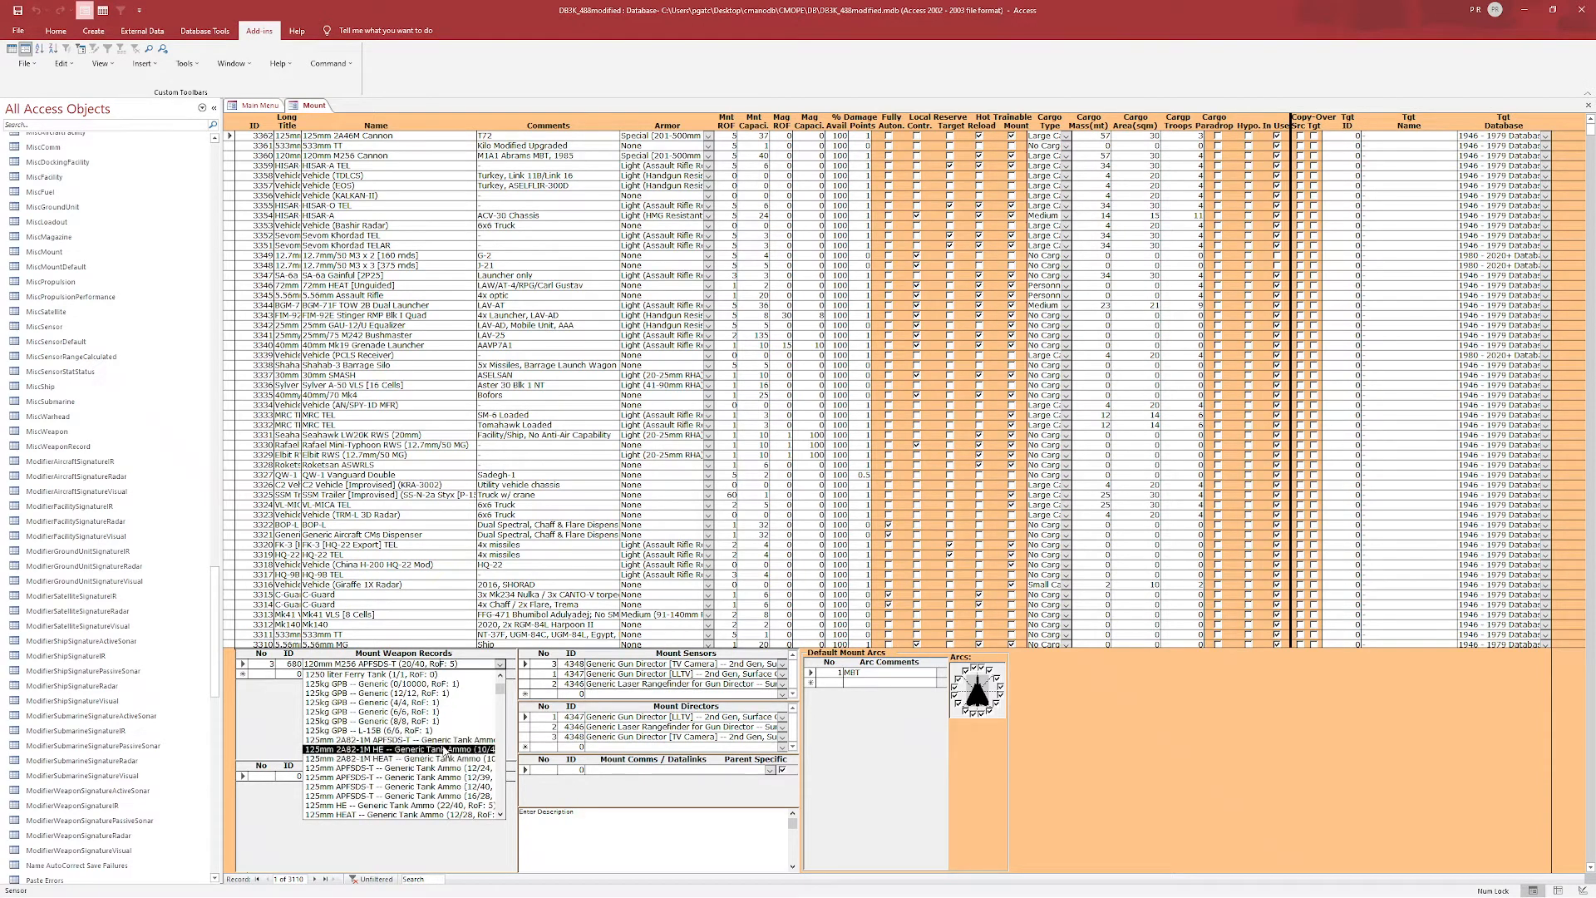
scroll(448, 762, "down", 4)
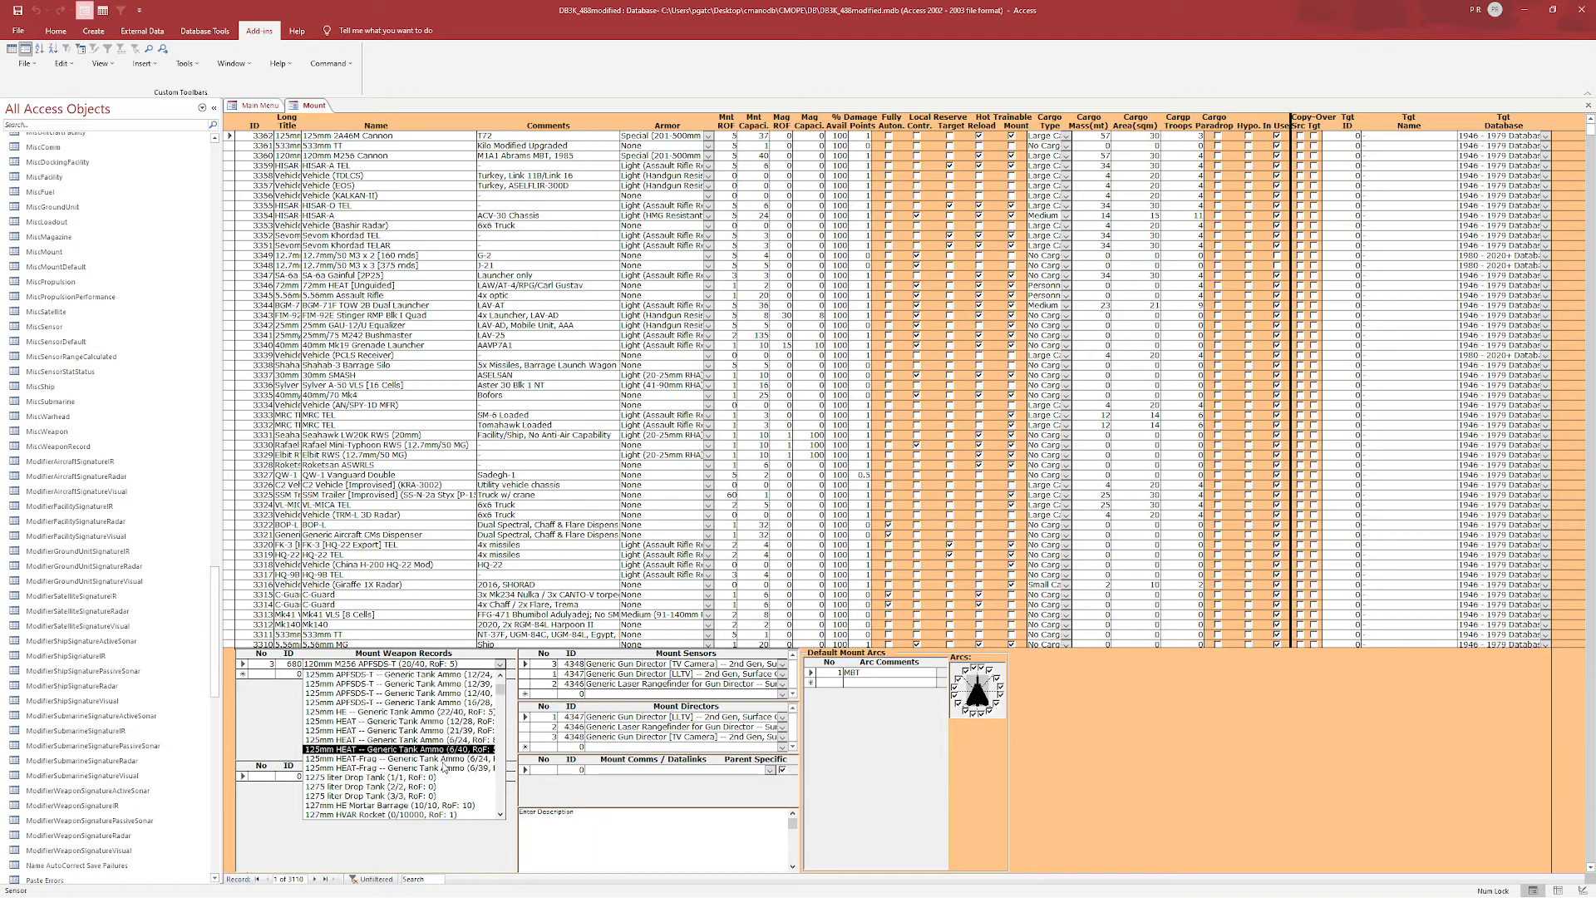
scroll(445, 748, "up", 1)
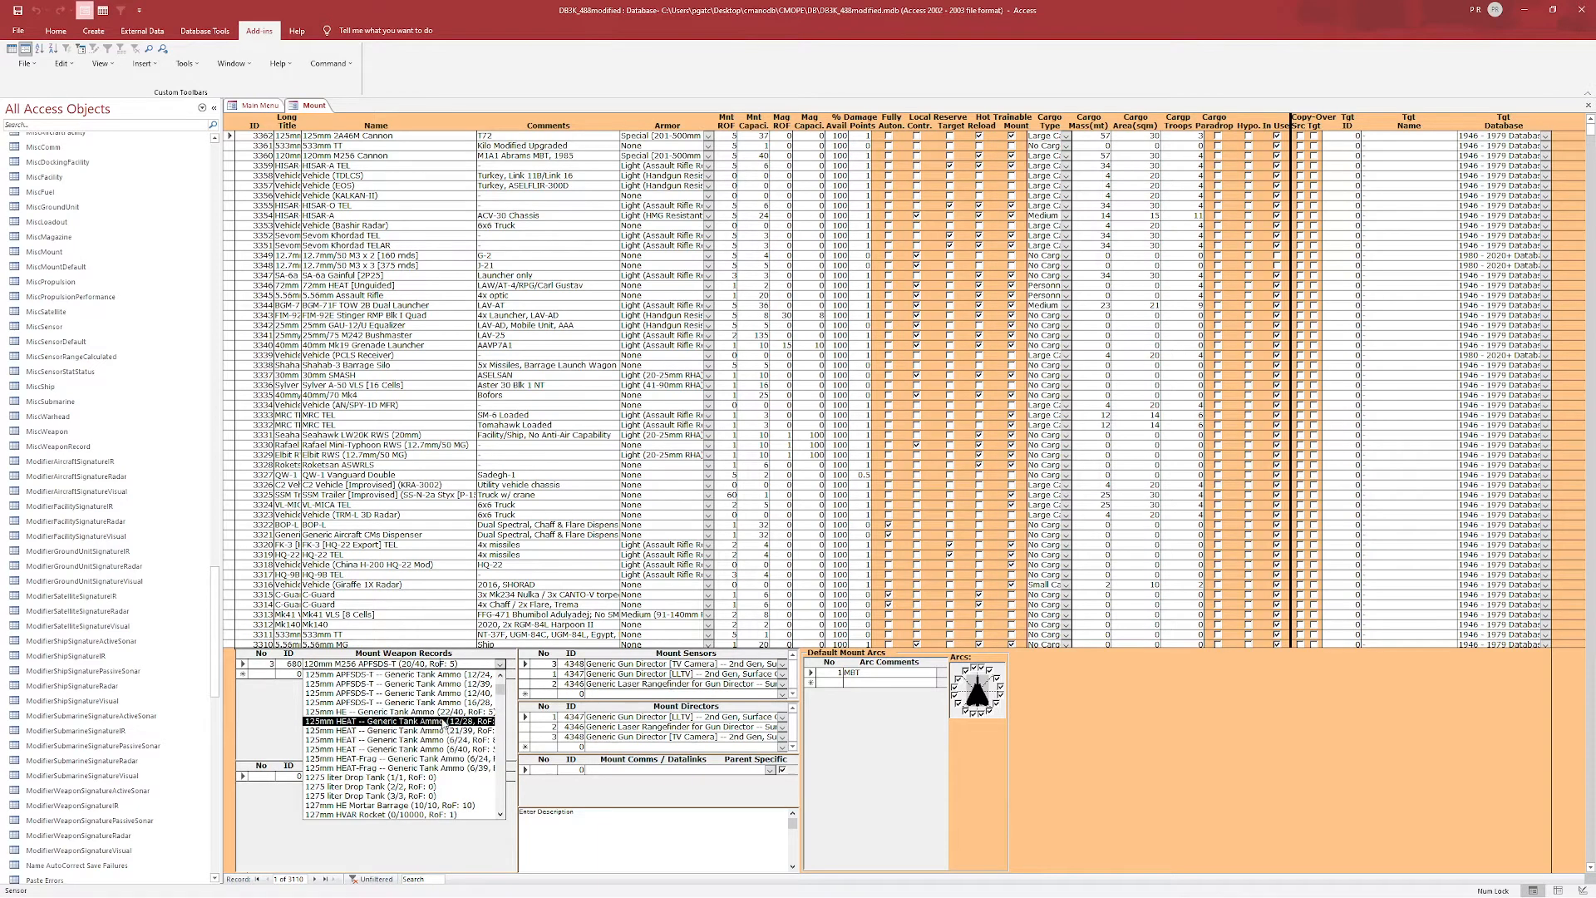
left_click(443, 663)
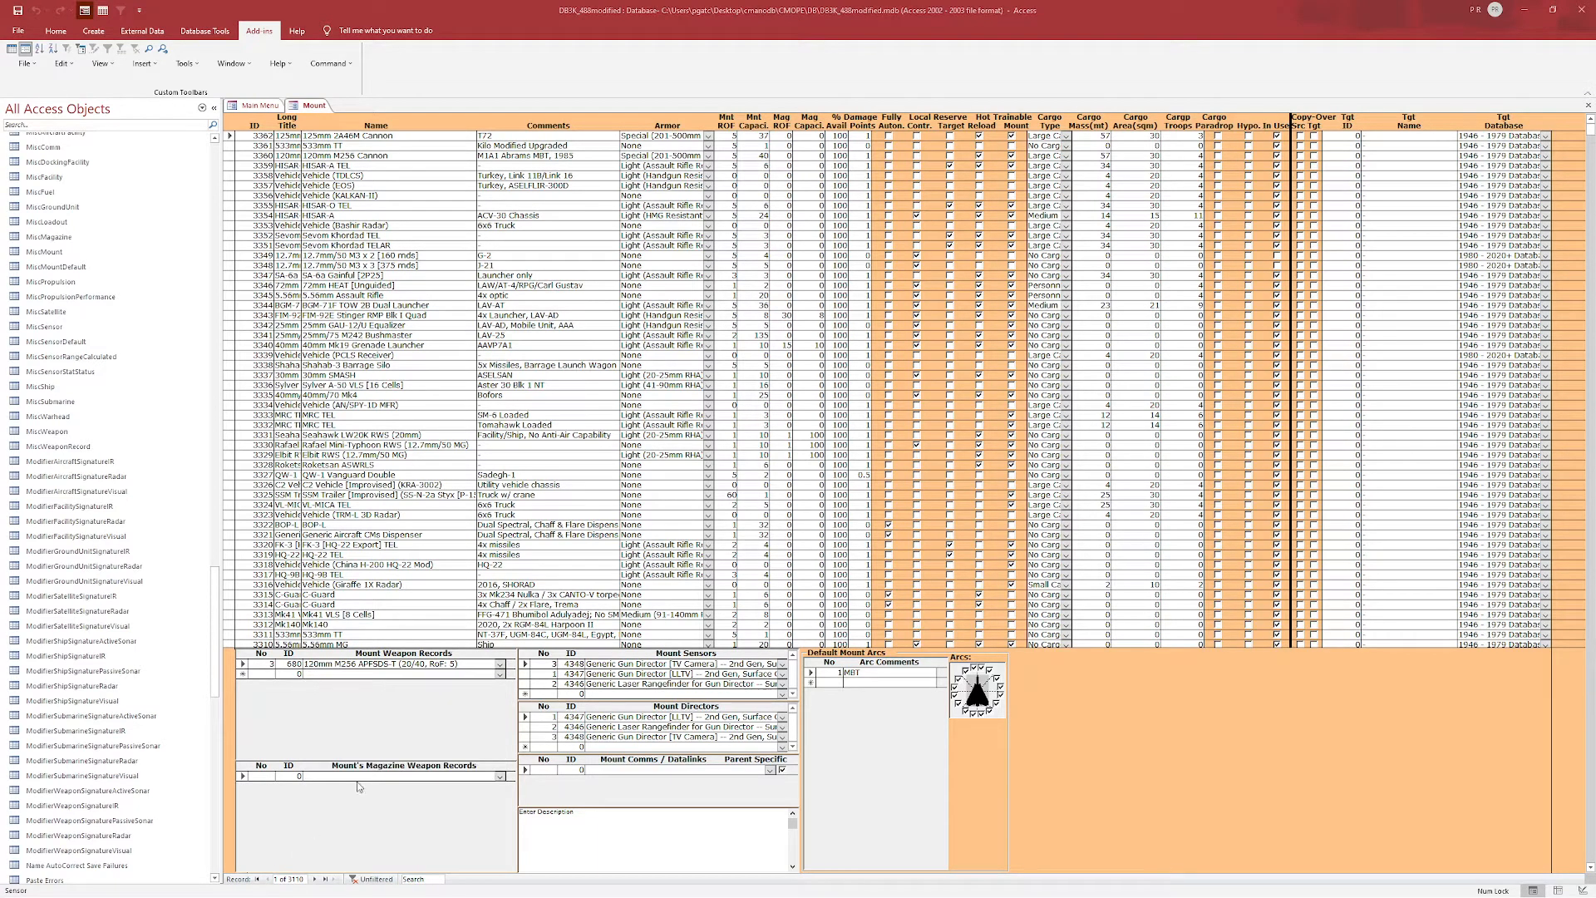
left_click(500, 664)
scroll(415, 741, "down", 2)
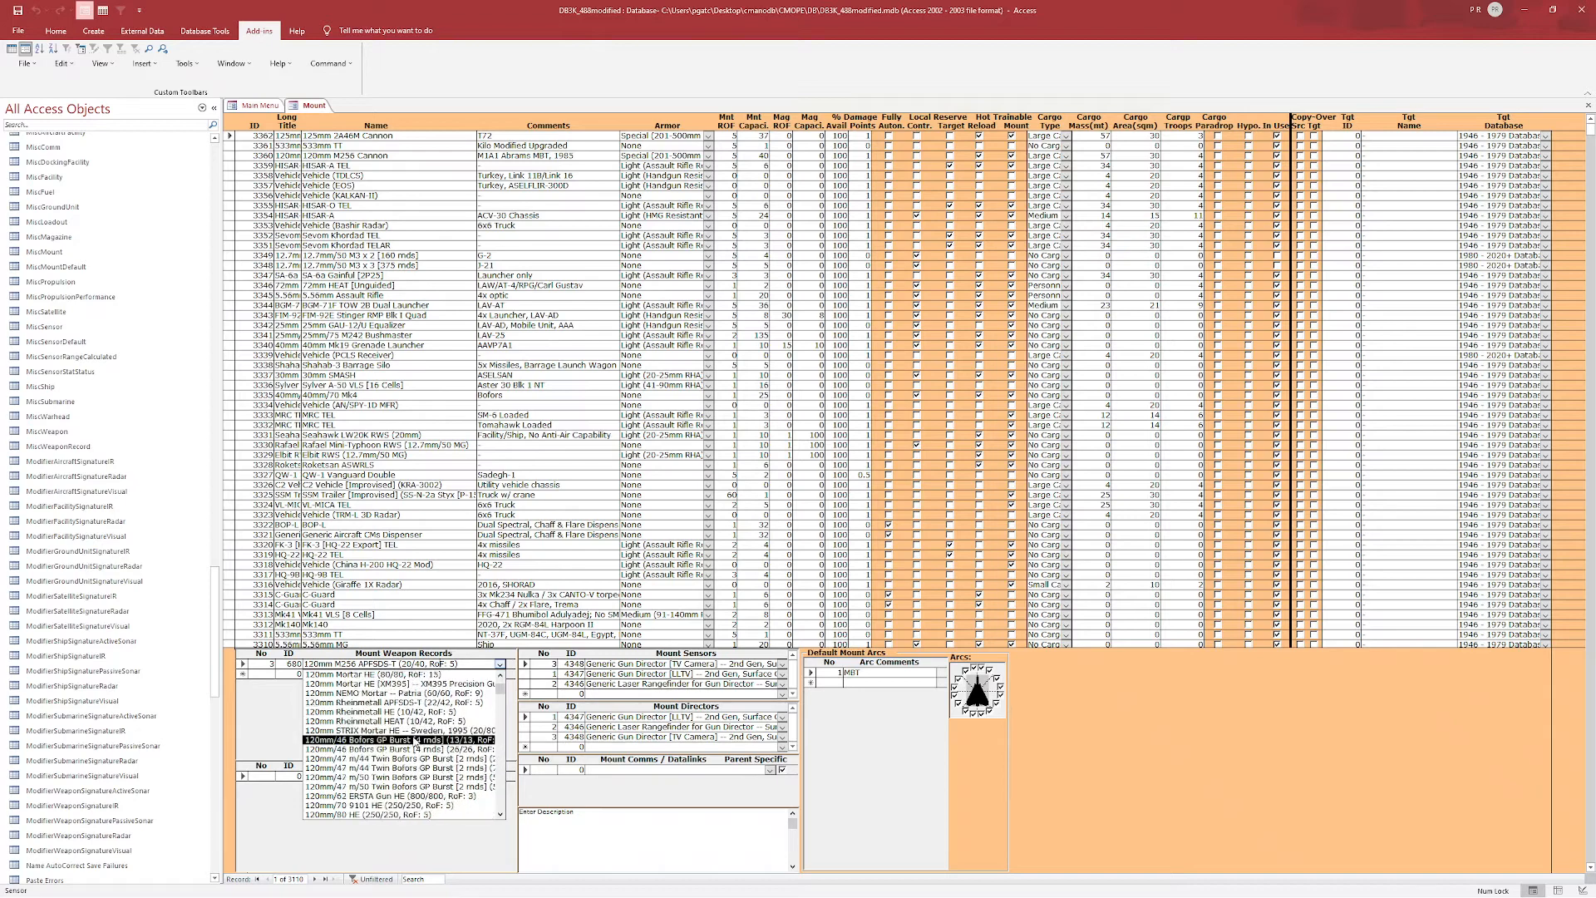
scroll(399, 744, "up", 2)
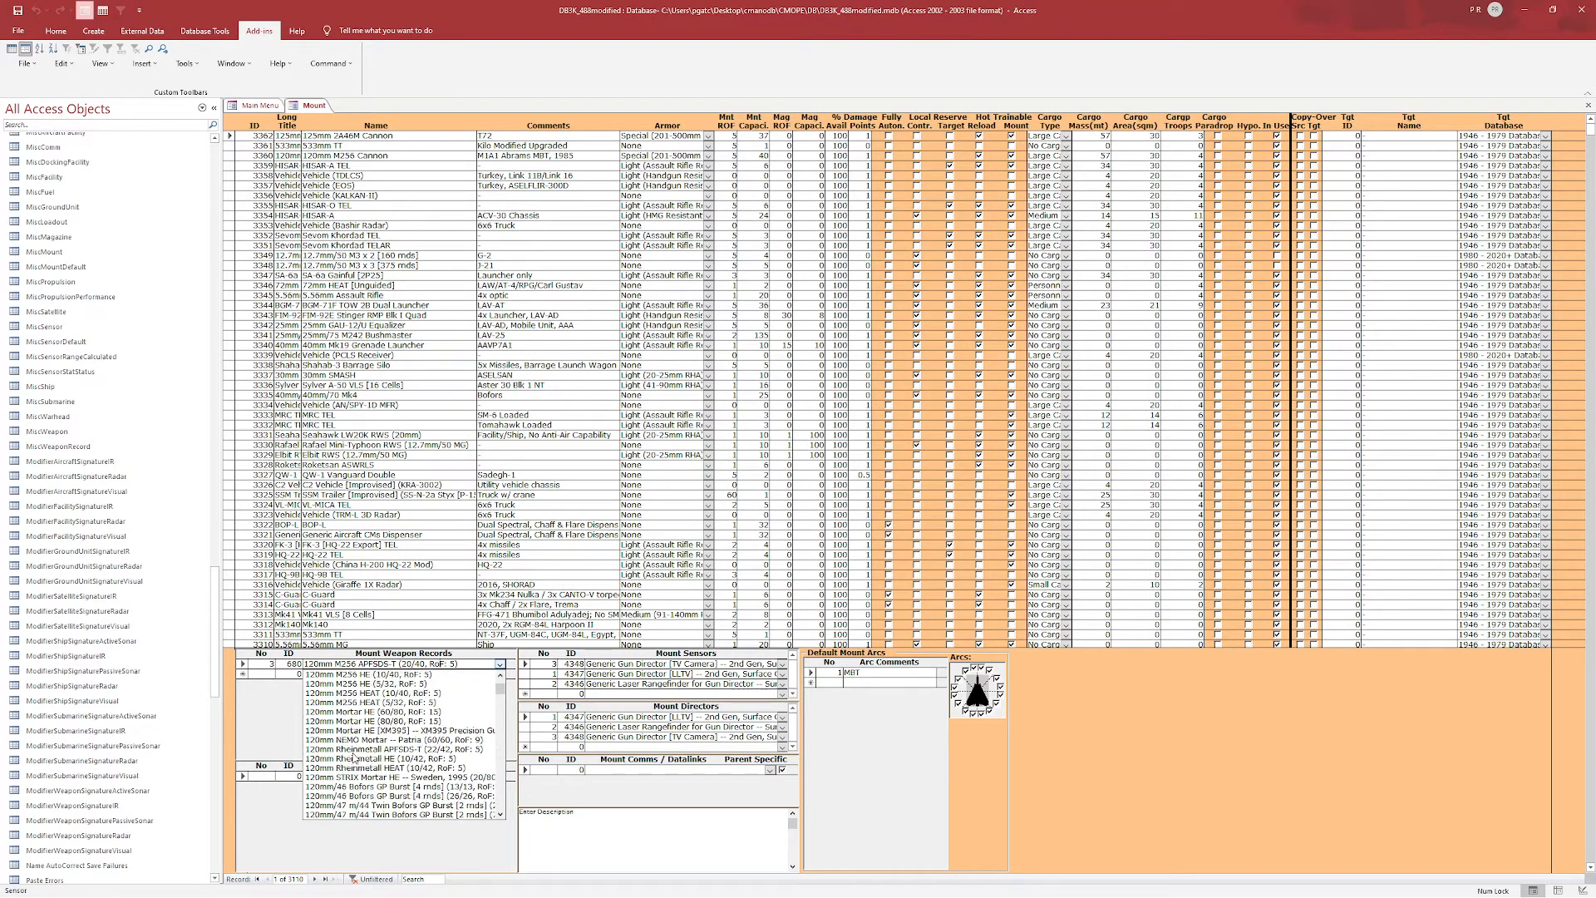
scroll(355, 758, "down", 6)
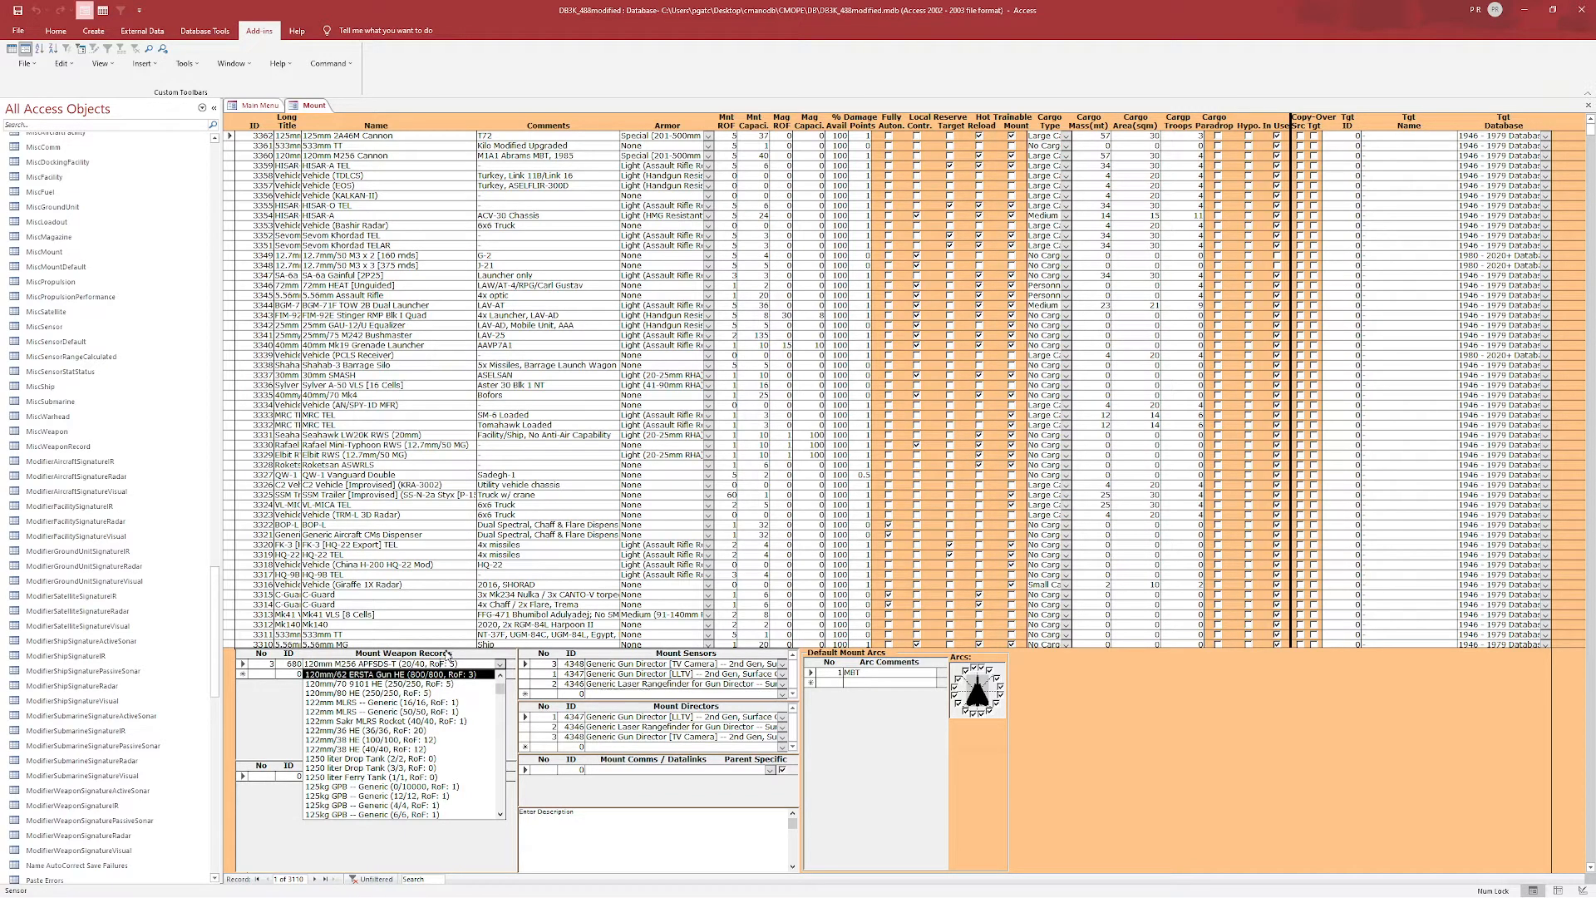
left_click(272, 697)
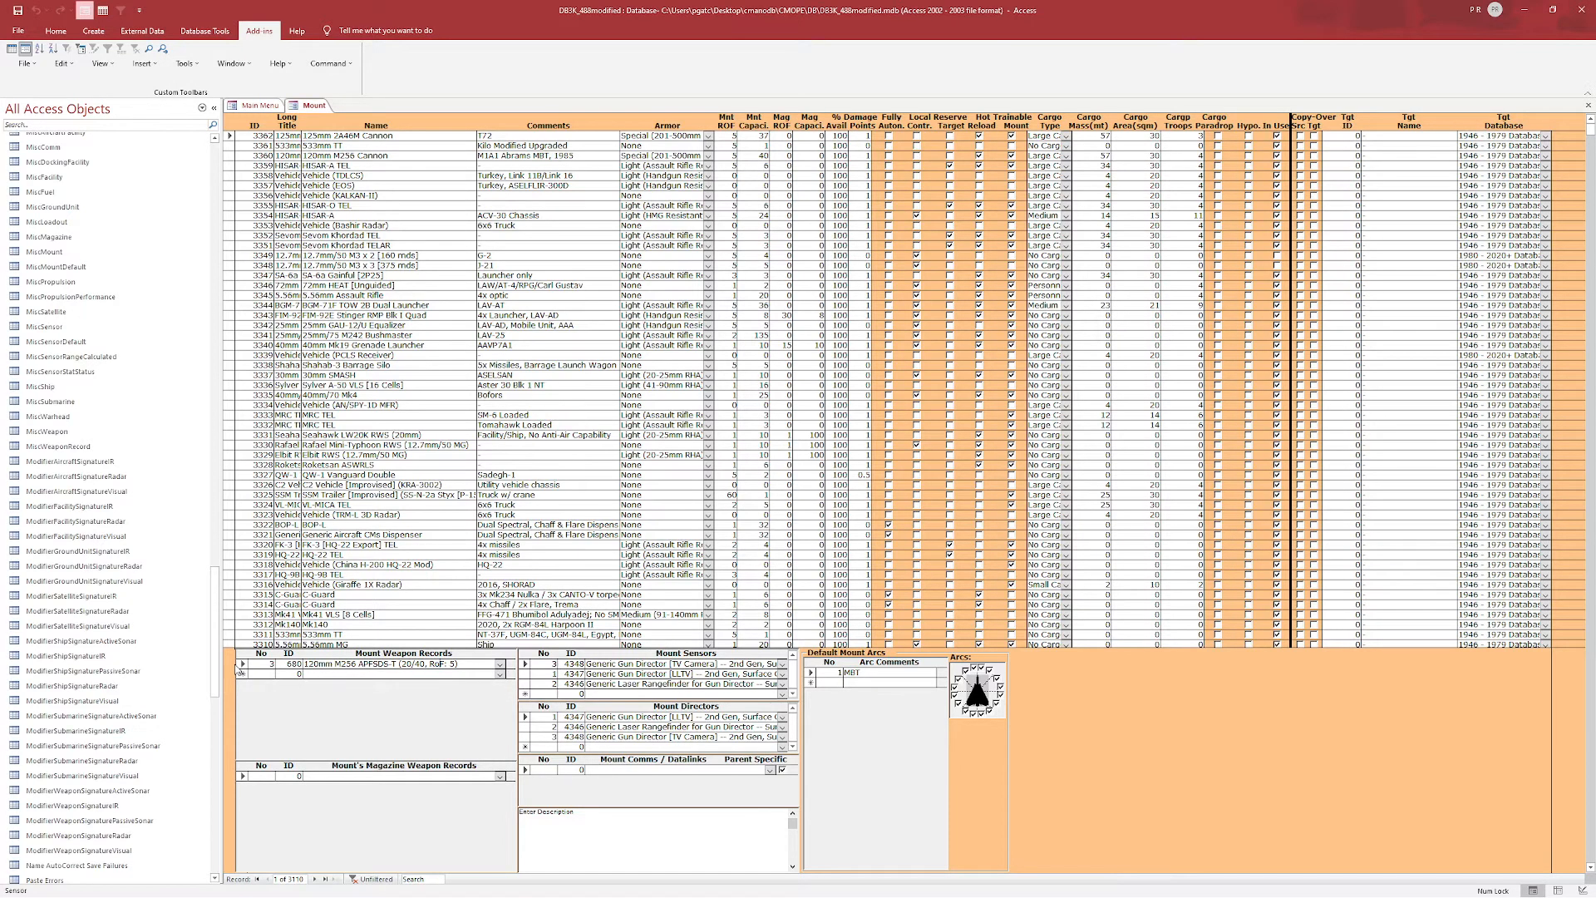
Open the mount's weapon record in the Weapon Records form and duplicate the 120mm M256 APFSDS-T weapon record.
double_click(288, 664)
scroll(477, 204, "up", 2)
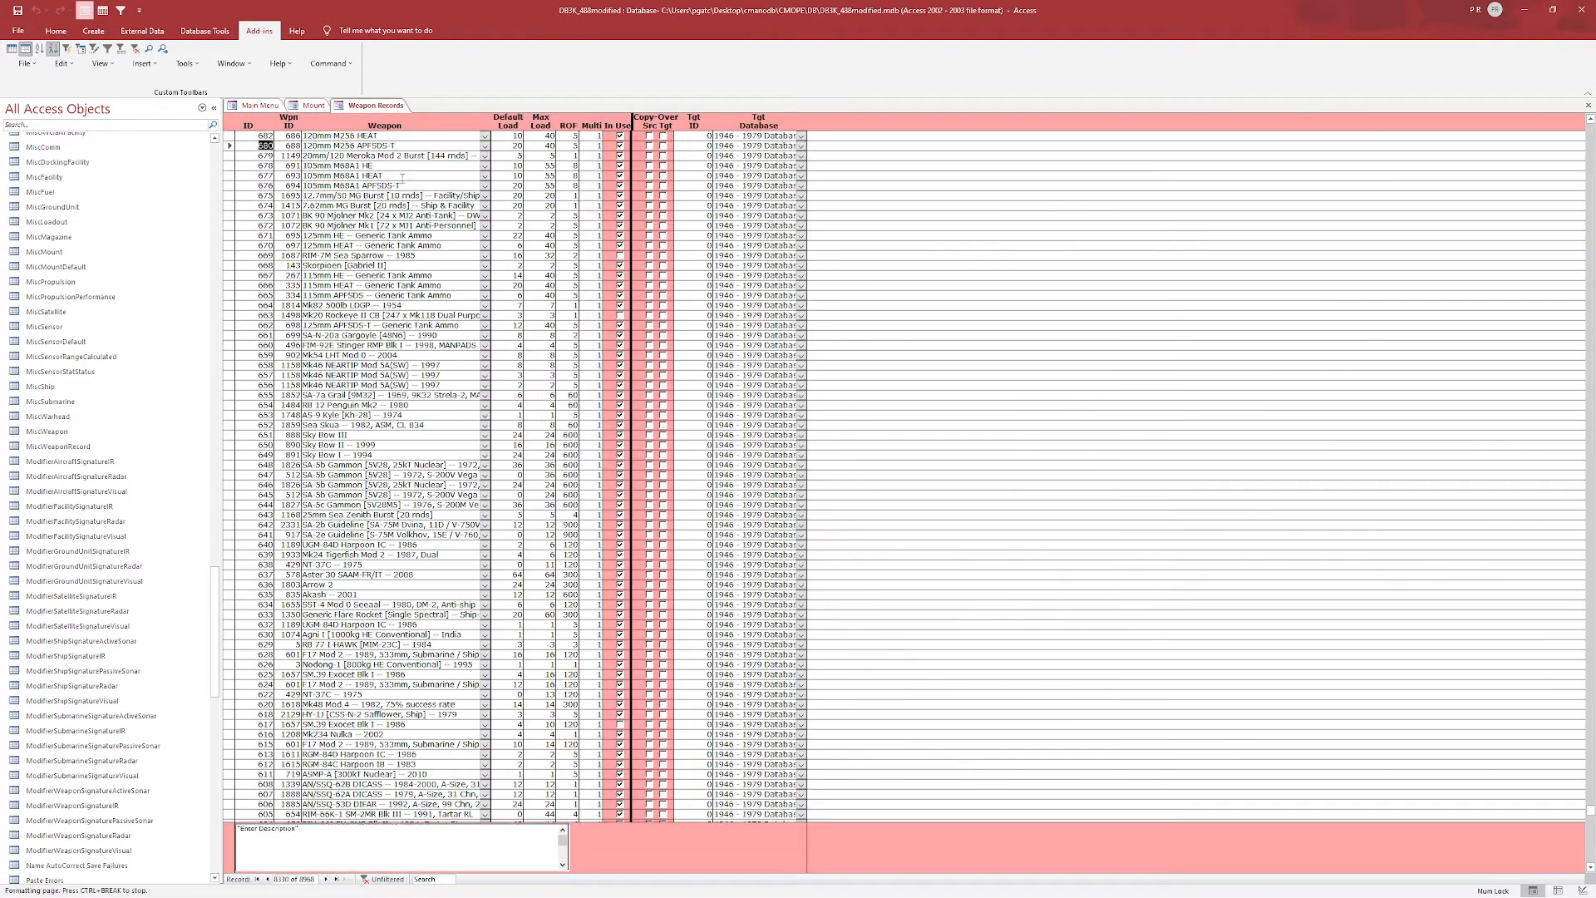
left_click(414, 186)
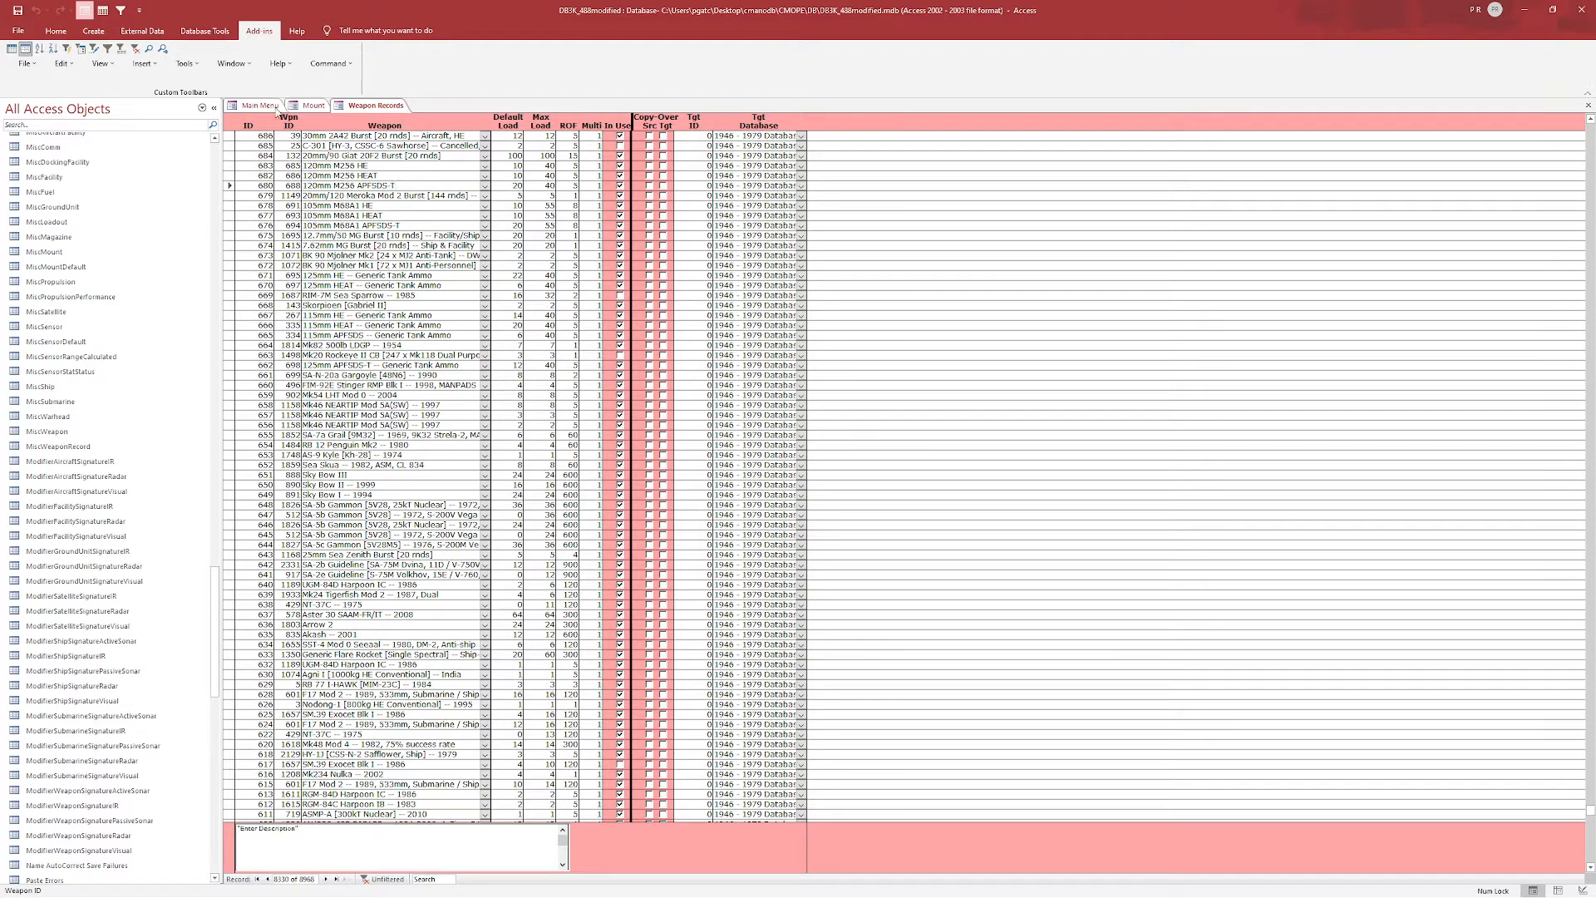
left_click(331, 64)
left_click(331, 80)
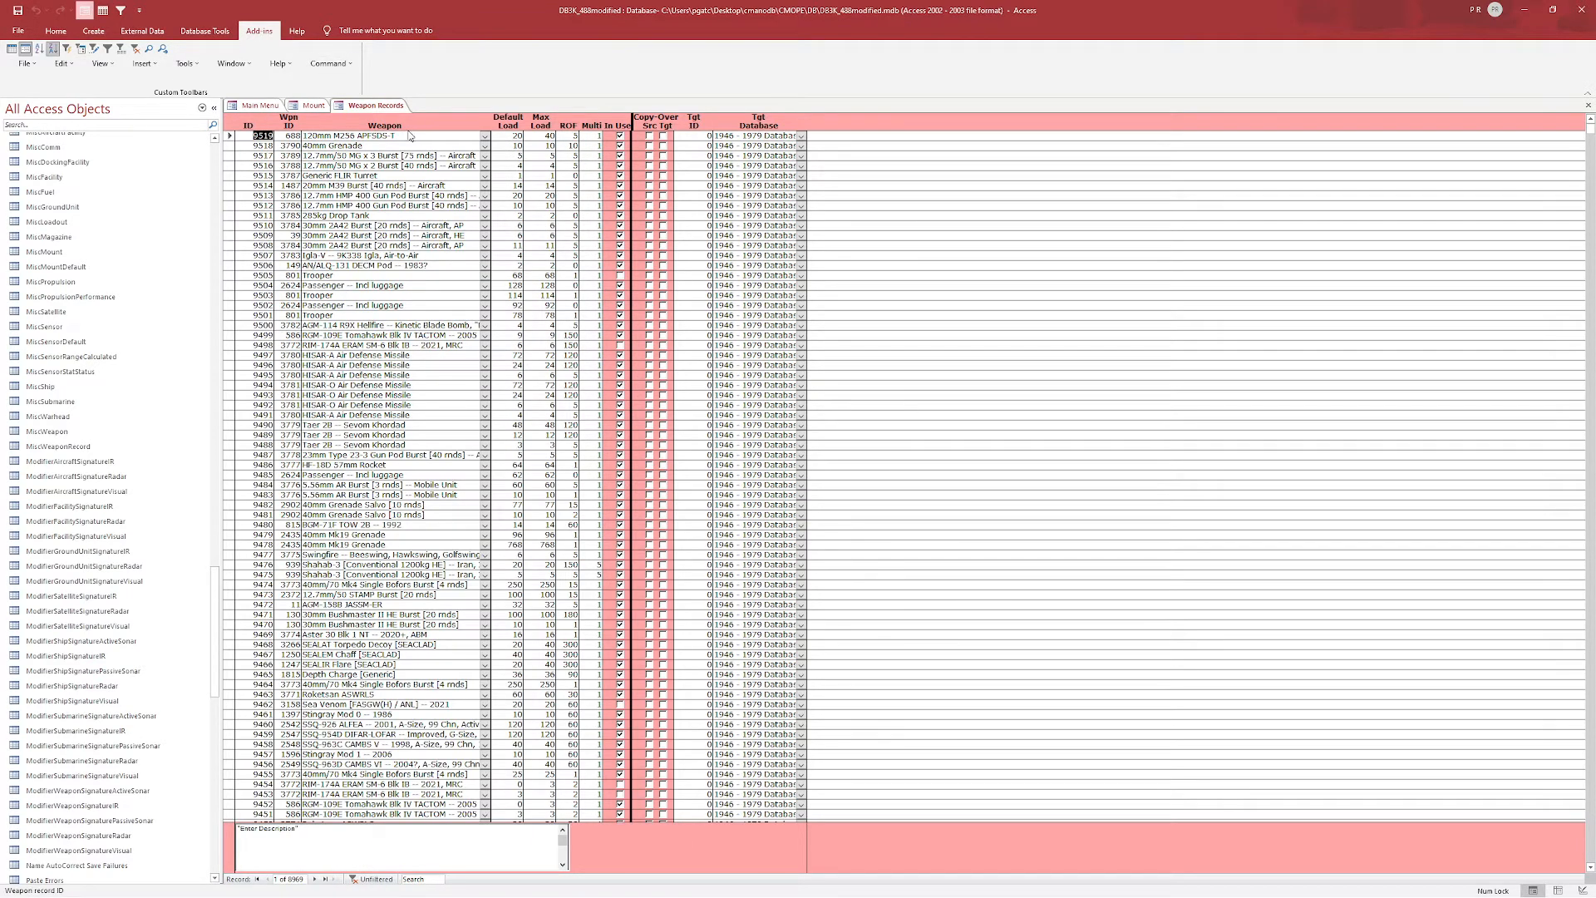
Rename the duplicated weapon record to "125mm 2A46M AP -- Example".
left_click_drag(407, 135, 312, 137)
type("5")
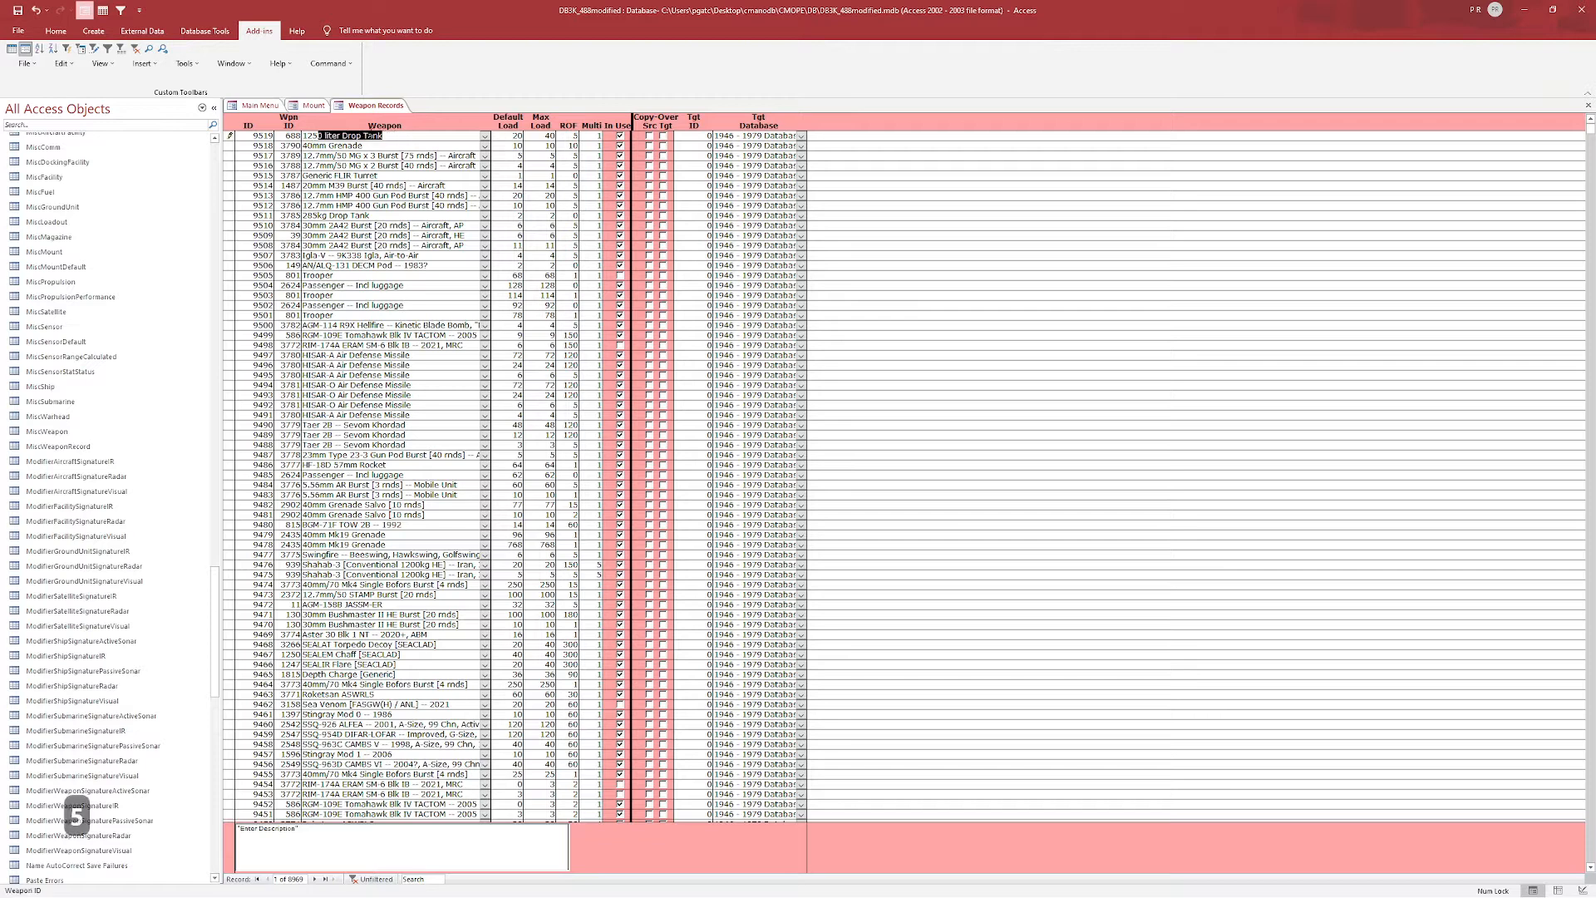
type("mm")
type("2A46")
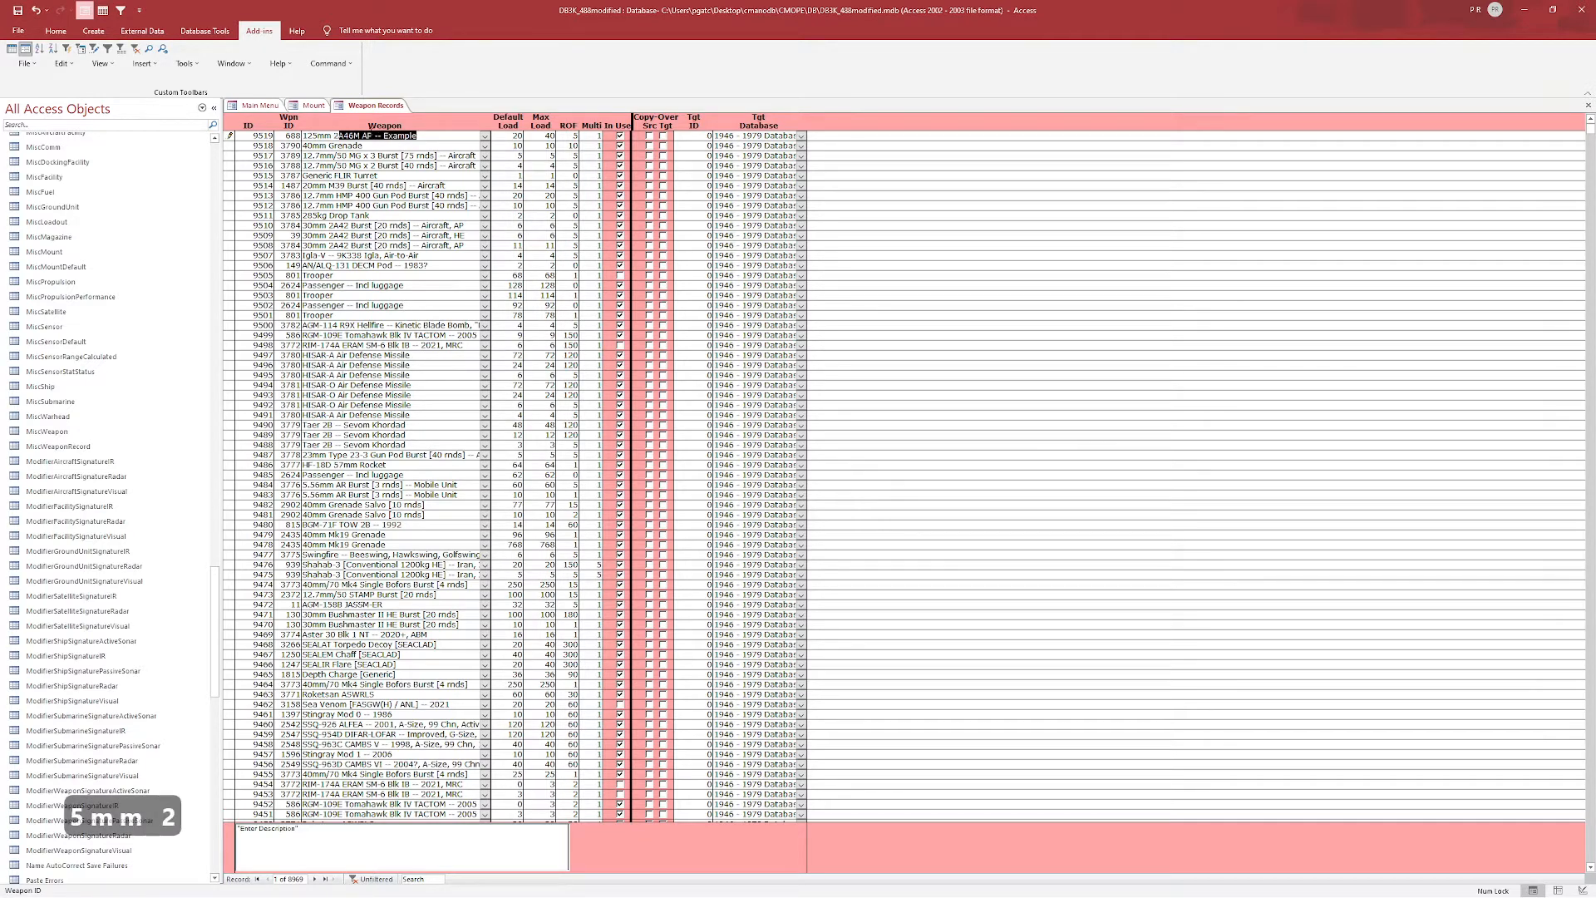
type("M")
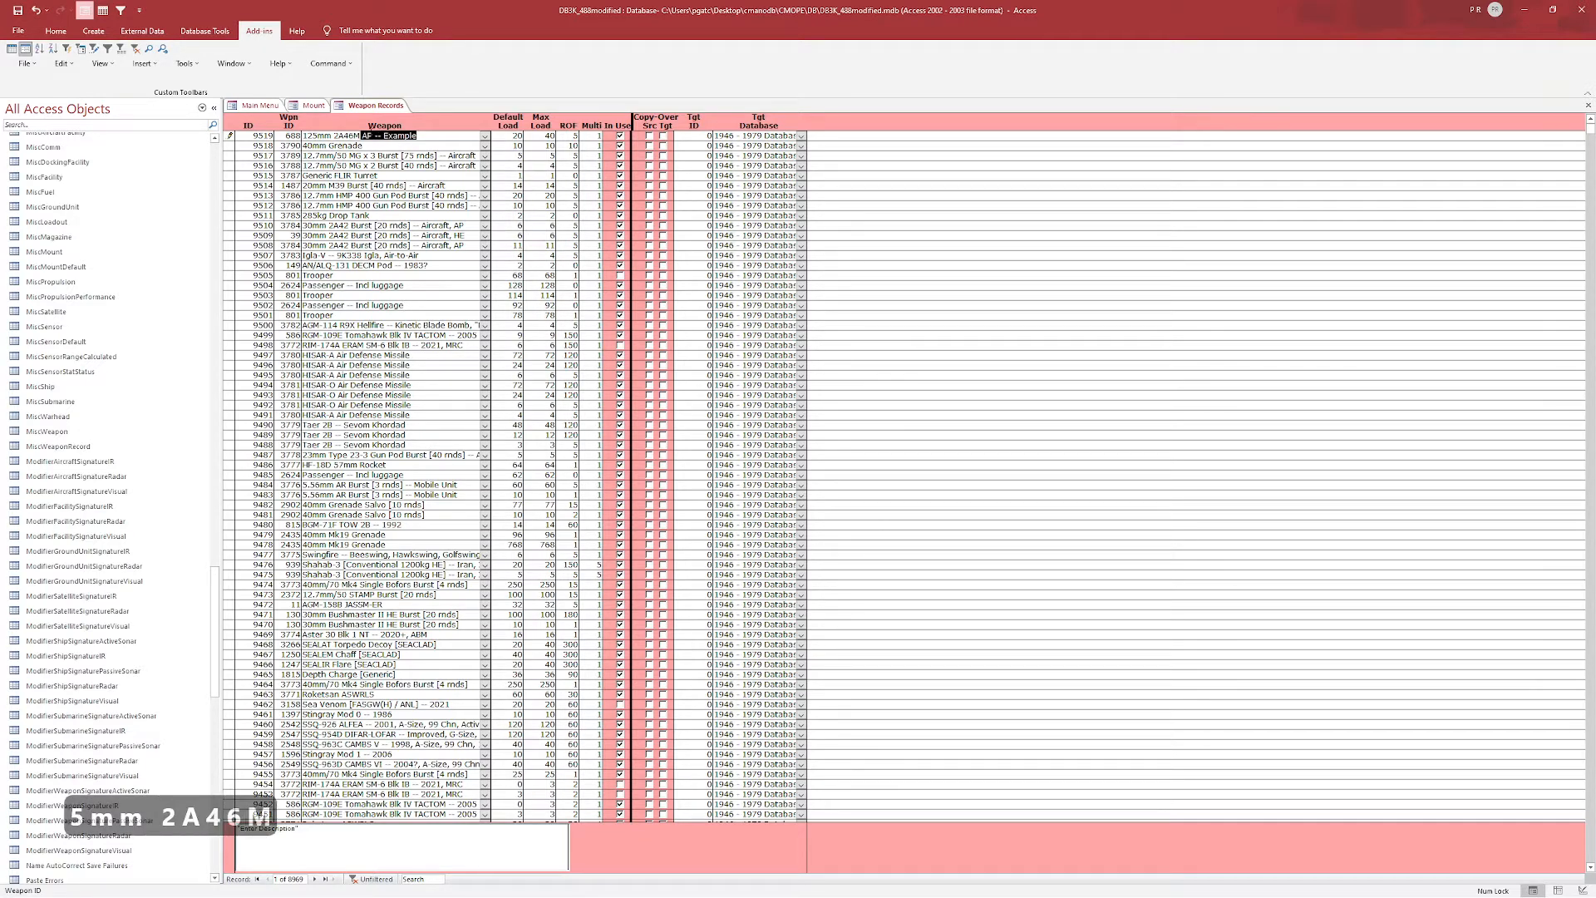
key("Return")
Set the new weapon record's default load and max load to 37.
double_click(511, 135)
type("37")
key("Tab")
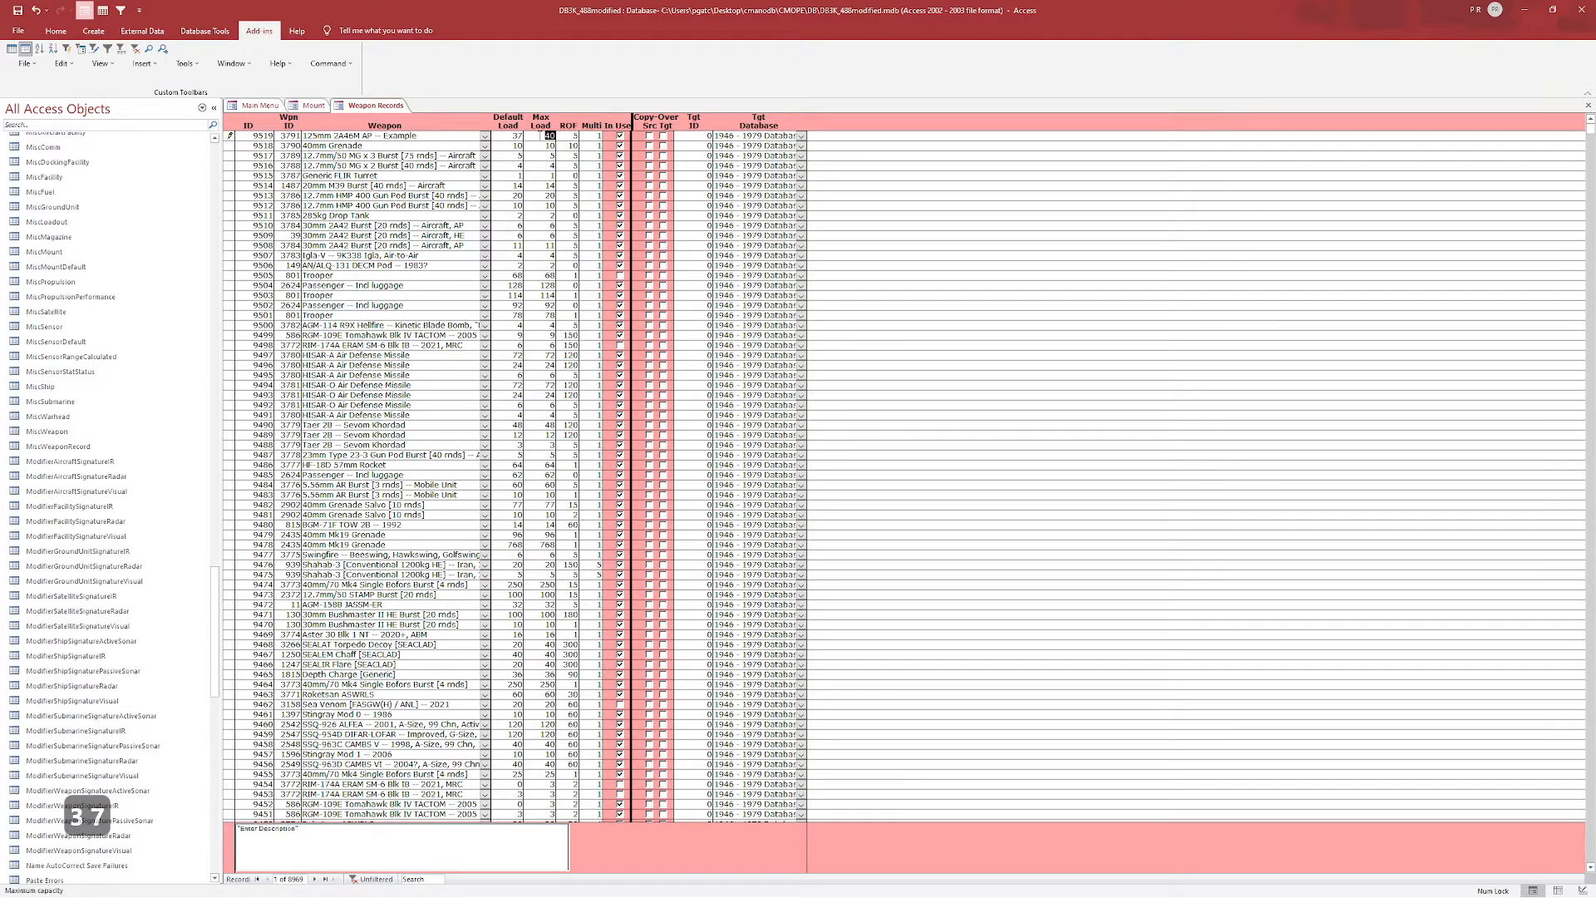
type("37")
key("Tab")
Copy the new weapon record's ID and paste it into the mount's weapon record entry.
left_click(255, 135)
key("ctrl+c")
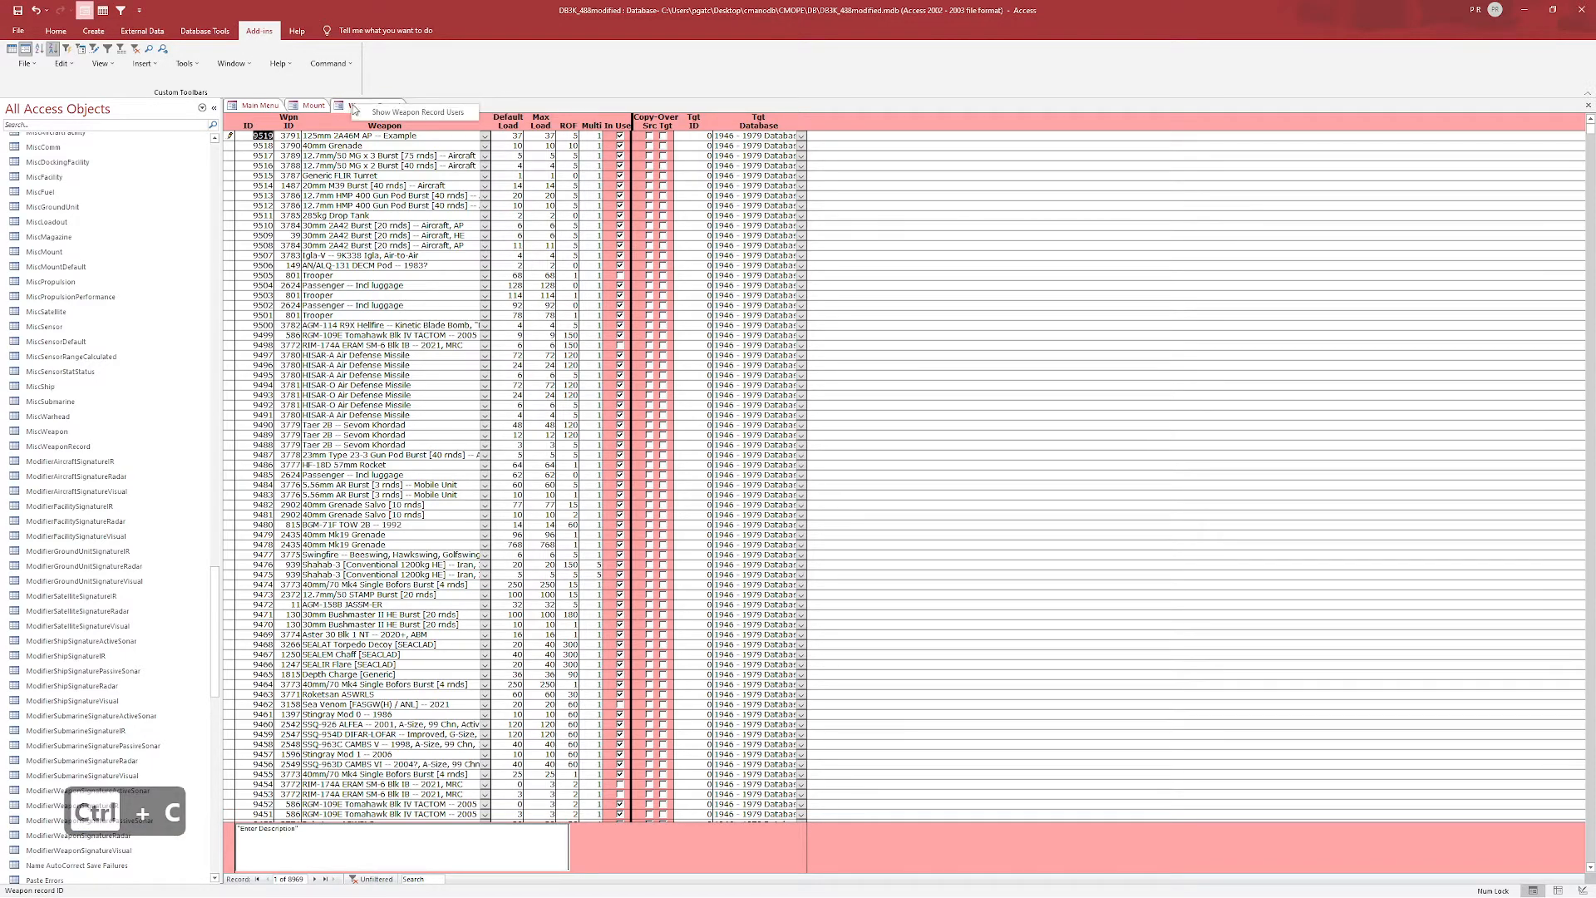
left_click(301, 108)
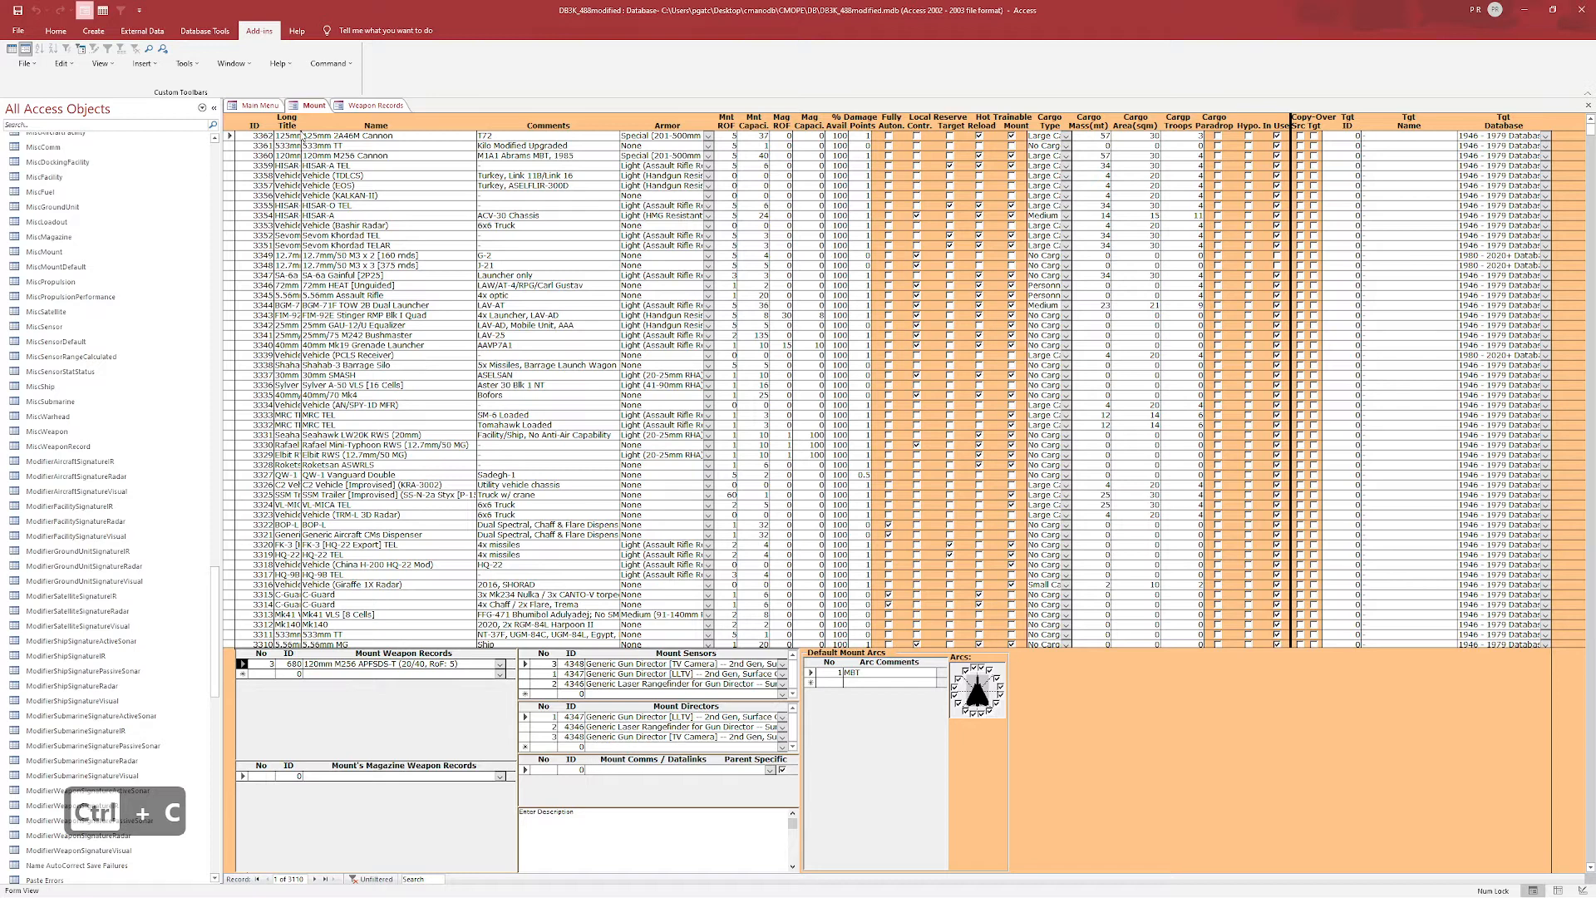
left_click(295, 663)
key("ctrl+v")
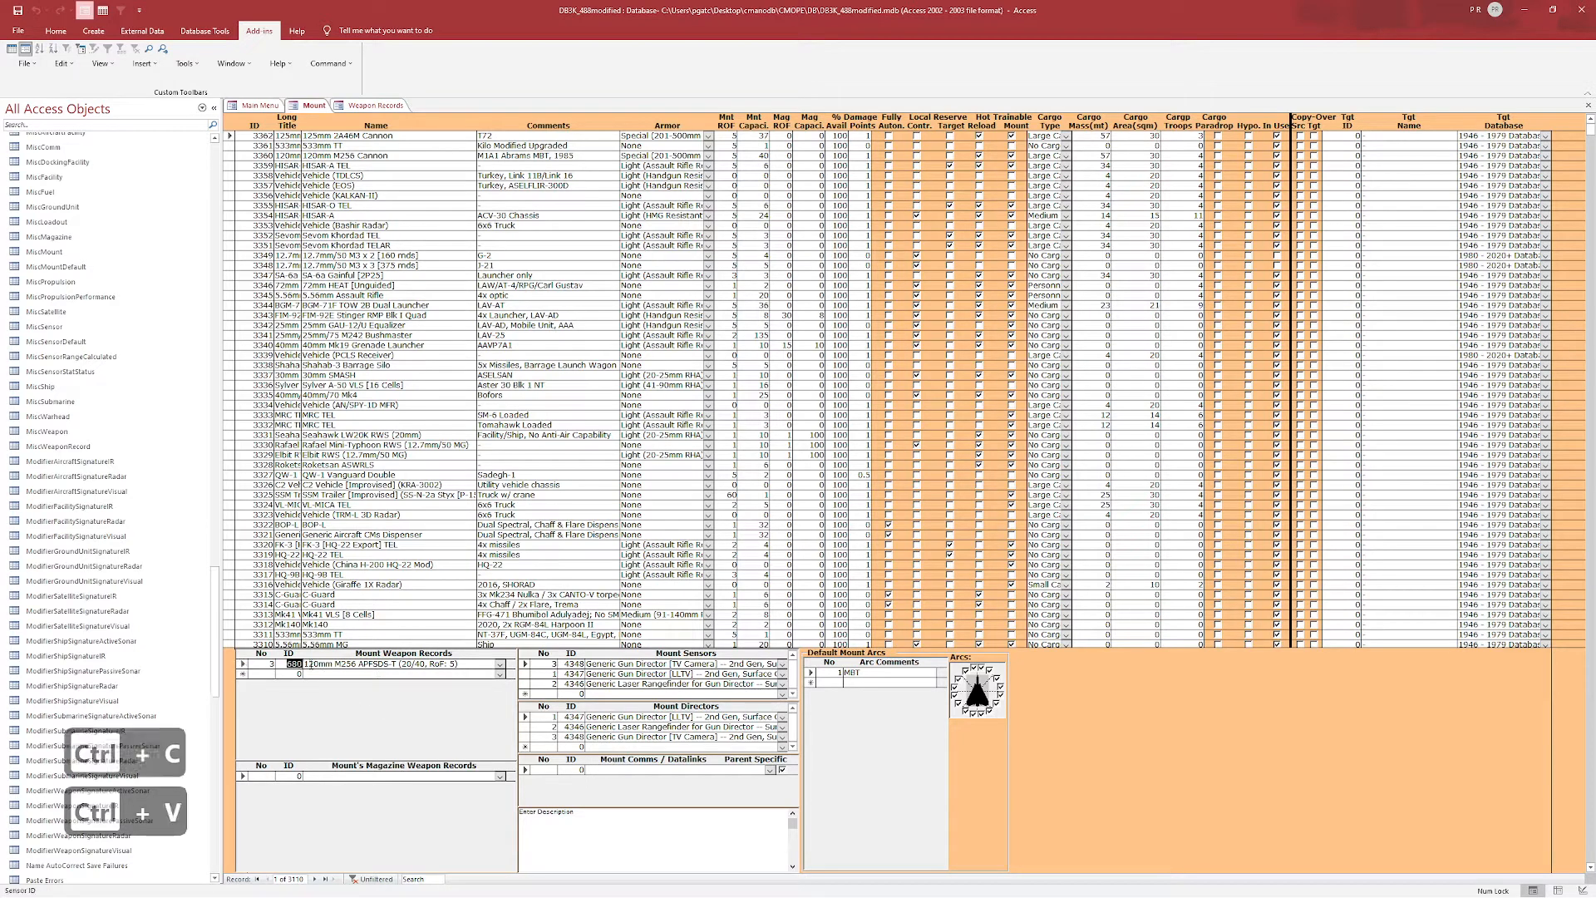
Save the changes and close the Mount form.
left_click(17, 11)
left_click(310, 107)
key("ctrl+F4")
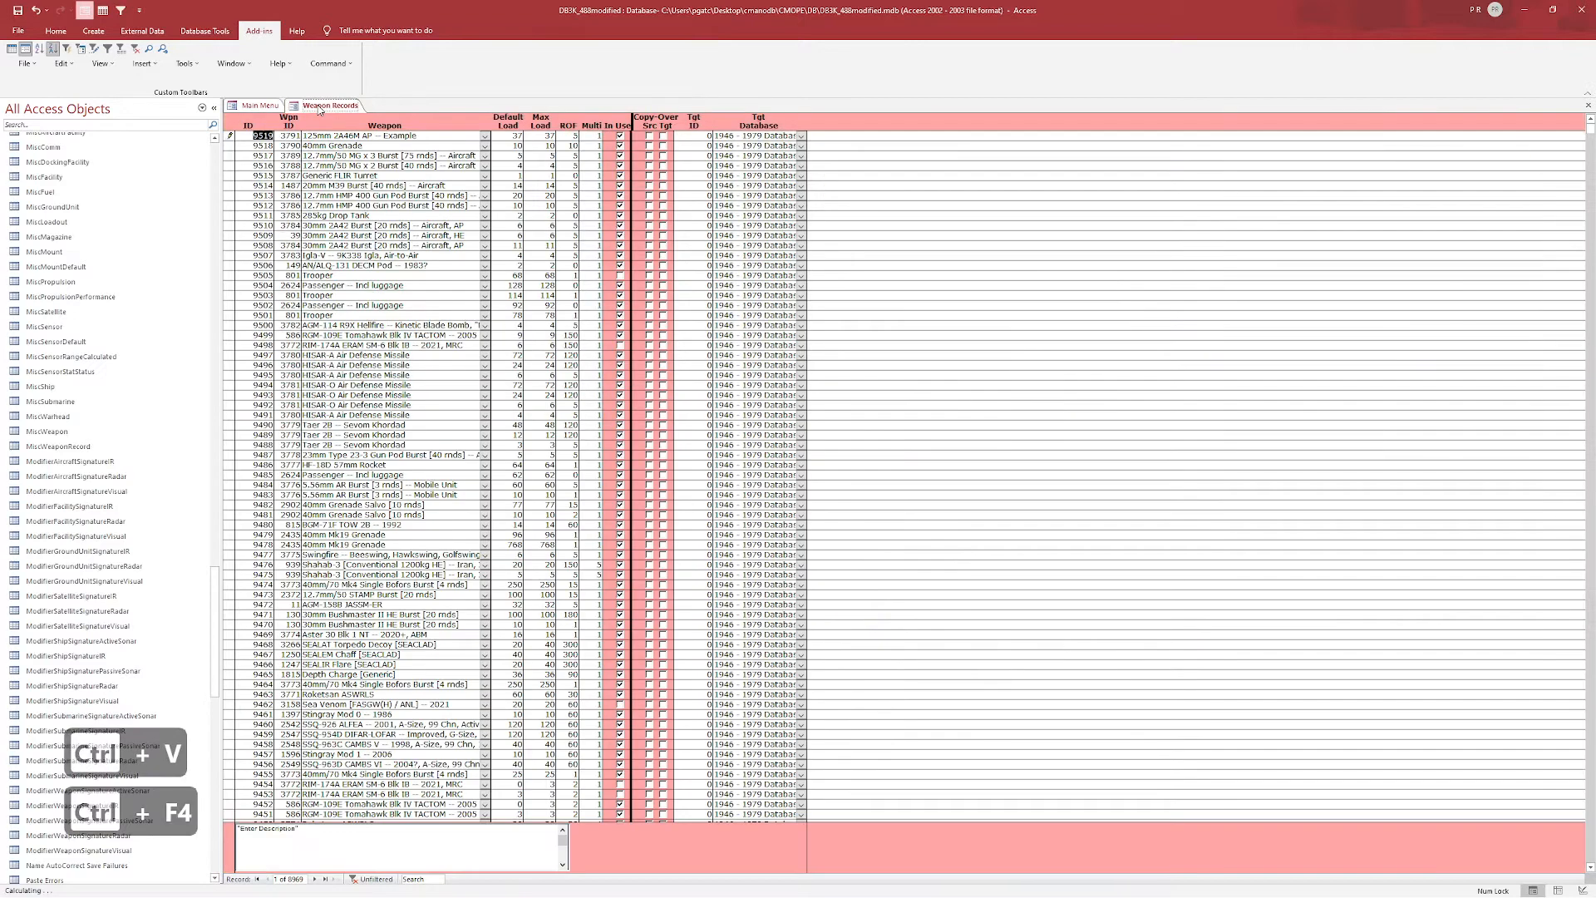
Reopen the Mount form and set the first two sensors to the 3rd Gen Surface TV Camera and LLTV gun directors.
key("ctrl+F4")
left_click(389, 222)
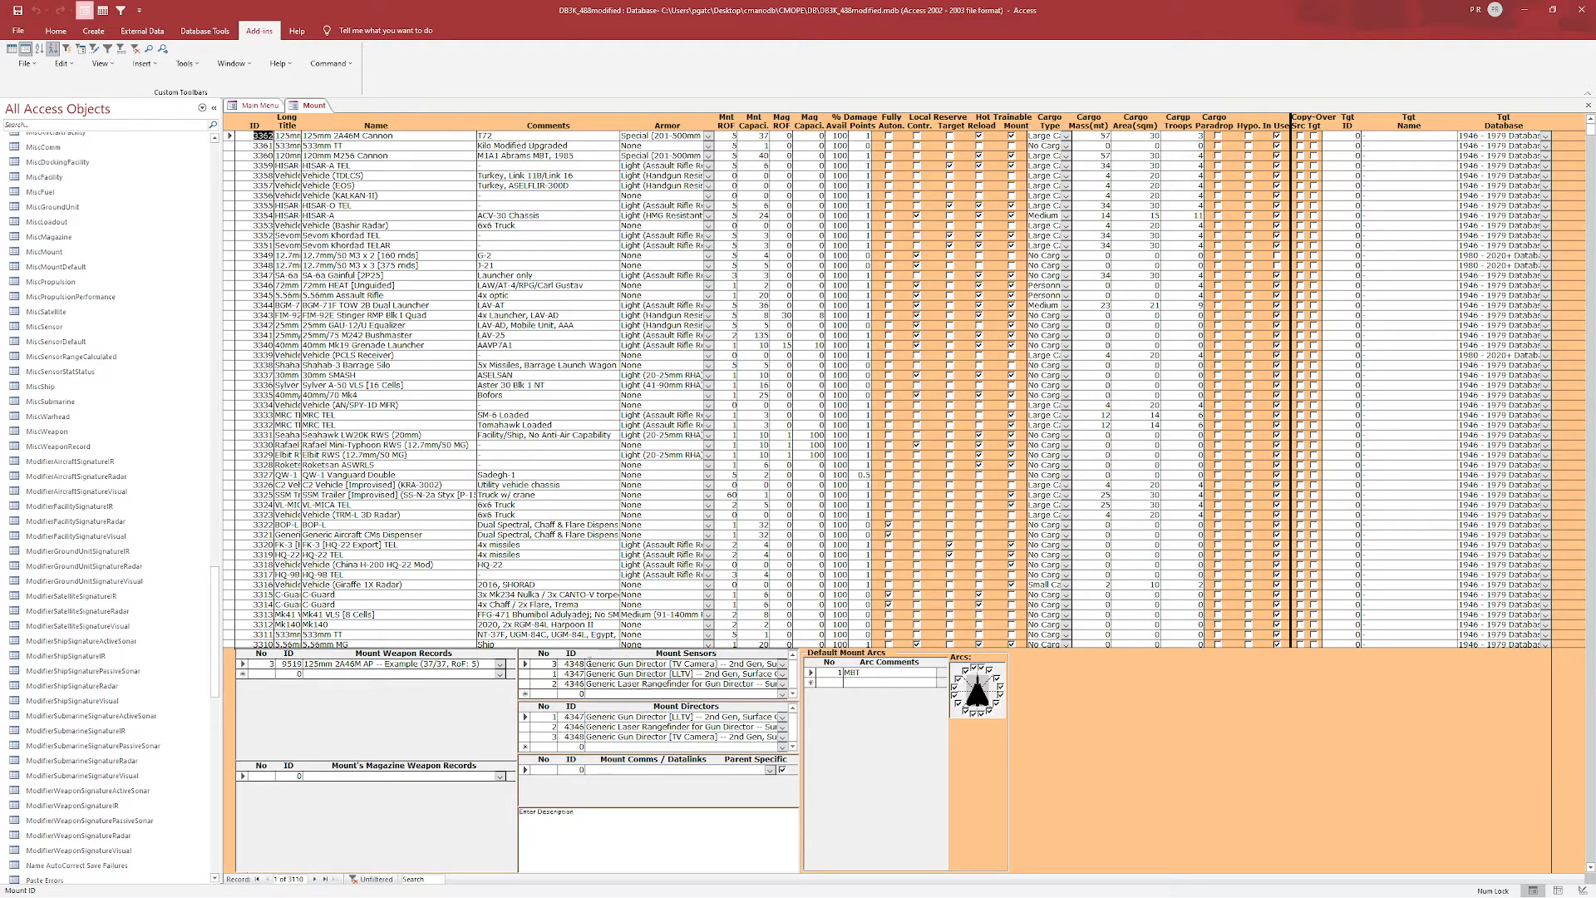
left_click(781, 664)
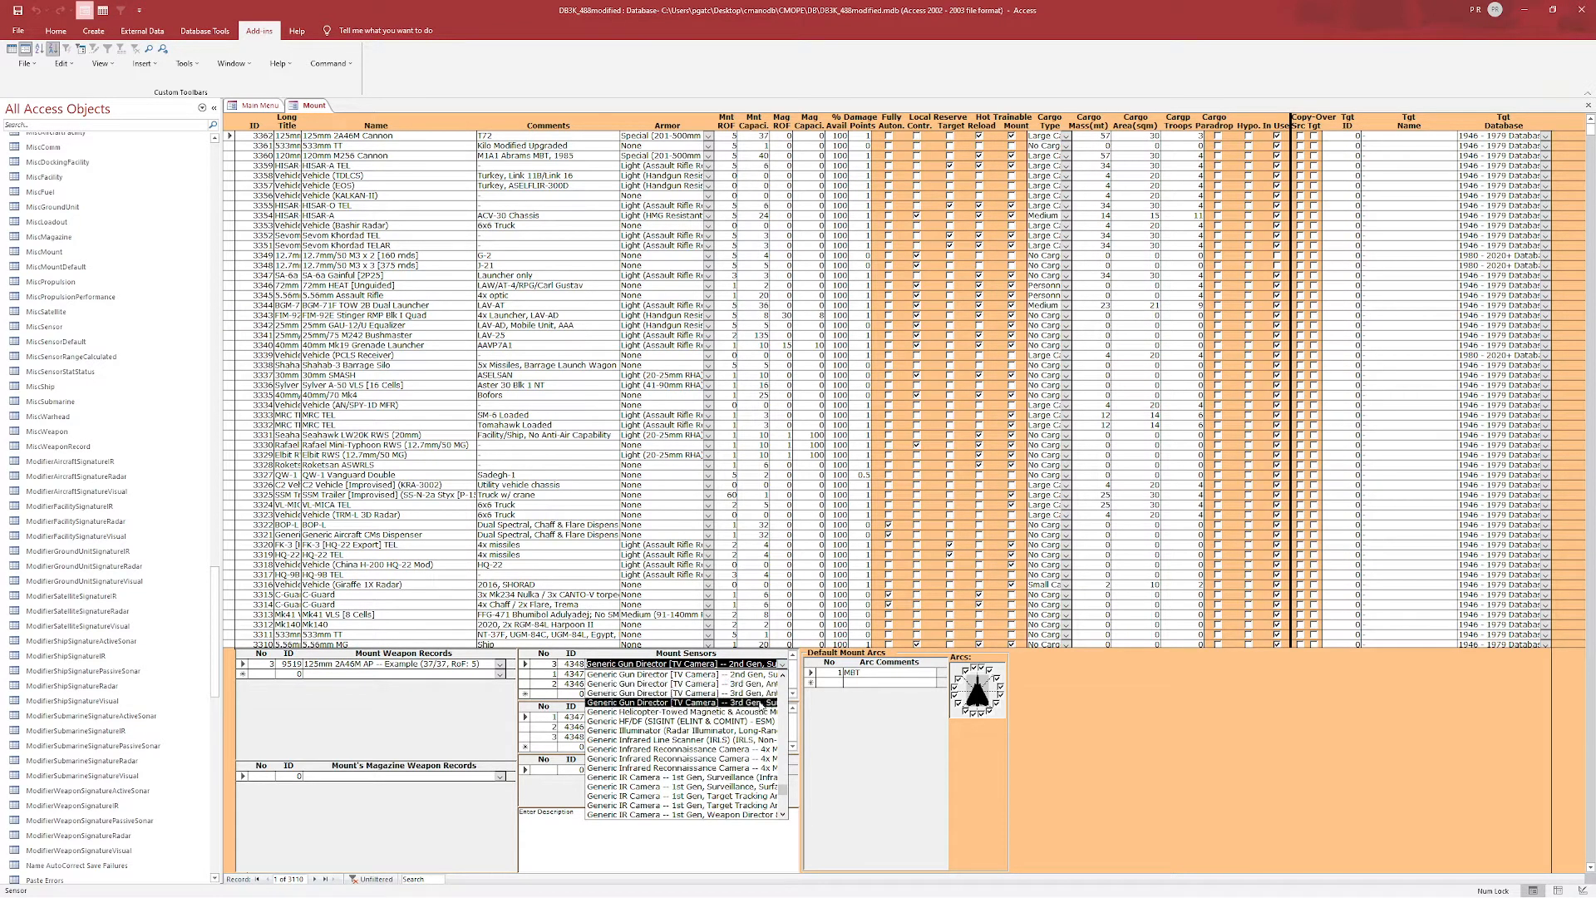
left_click(763, 703)
left_click(781, 675)
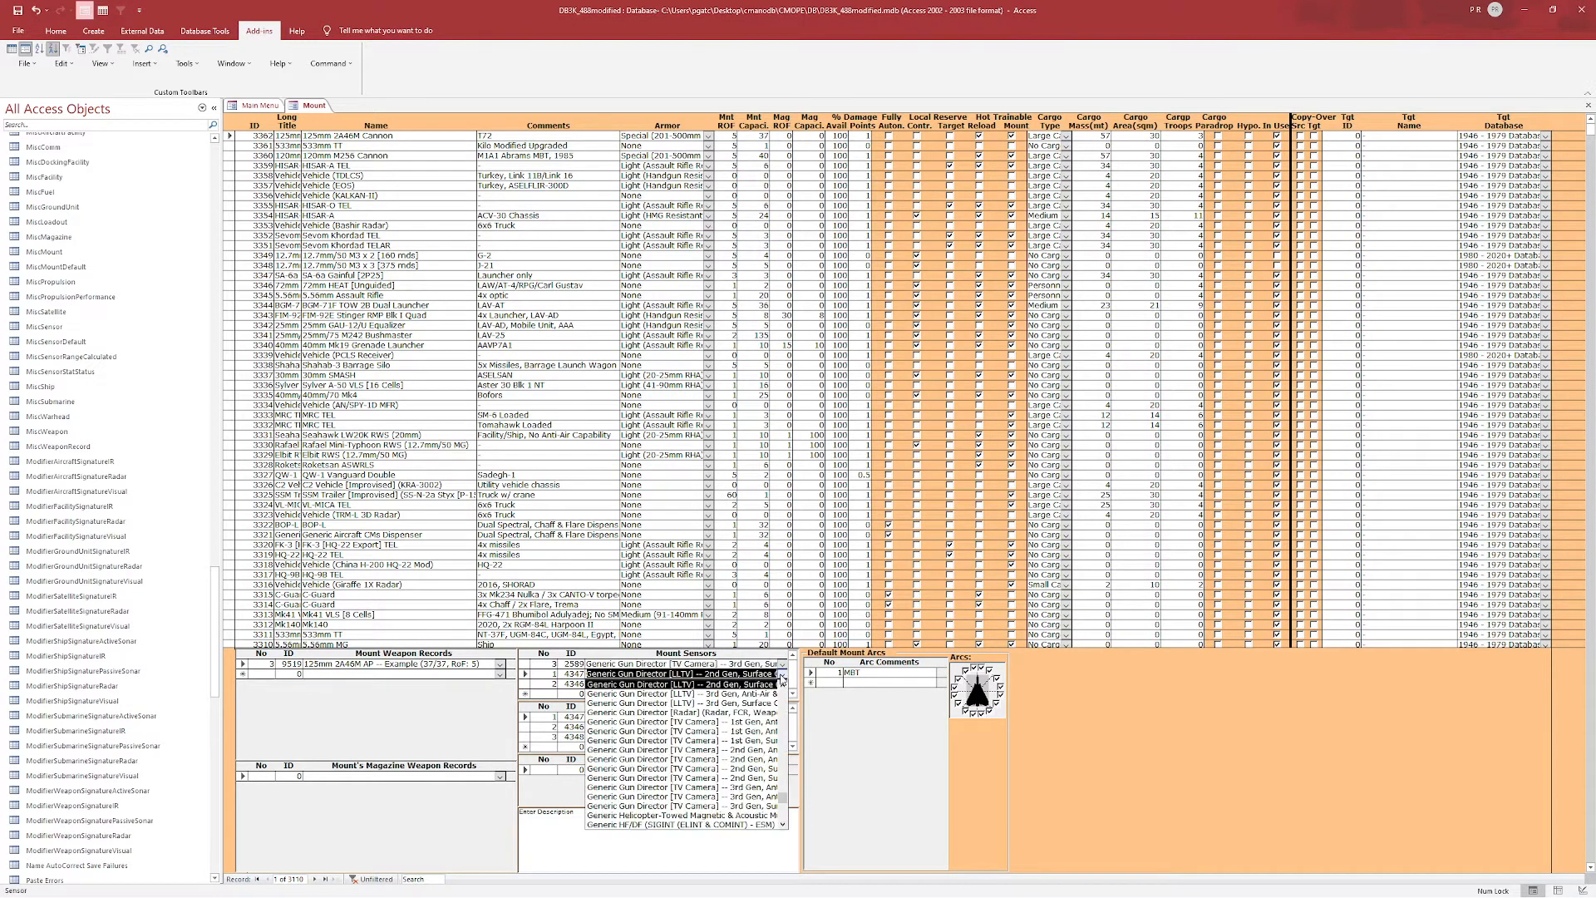
left_click(743, 704)
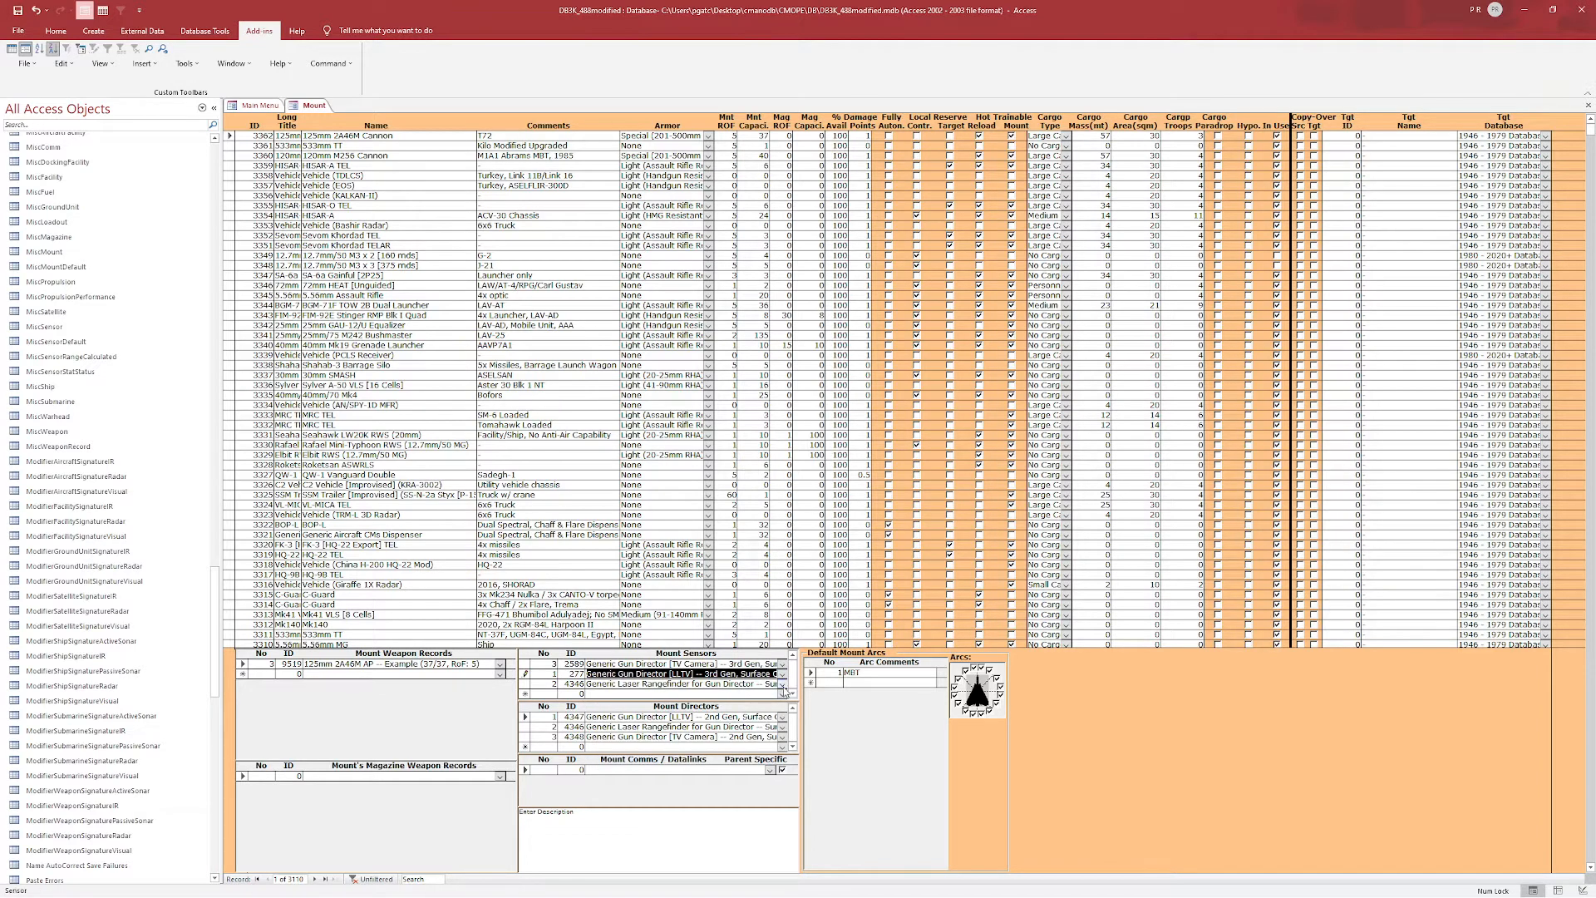
left_click(782, 684)
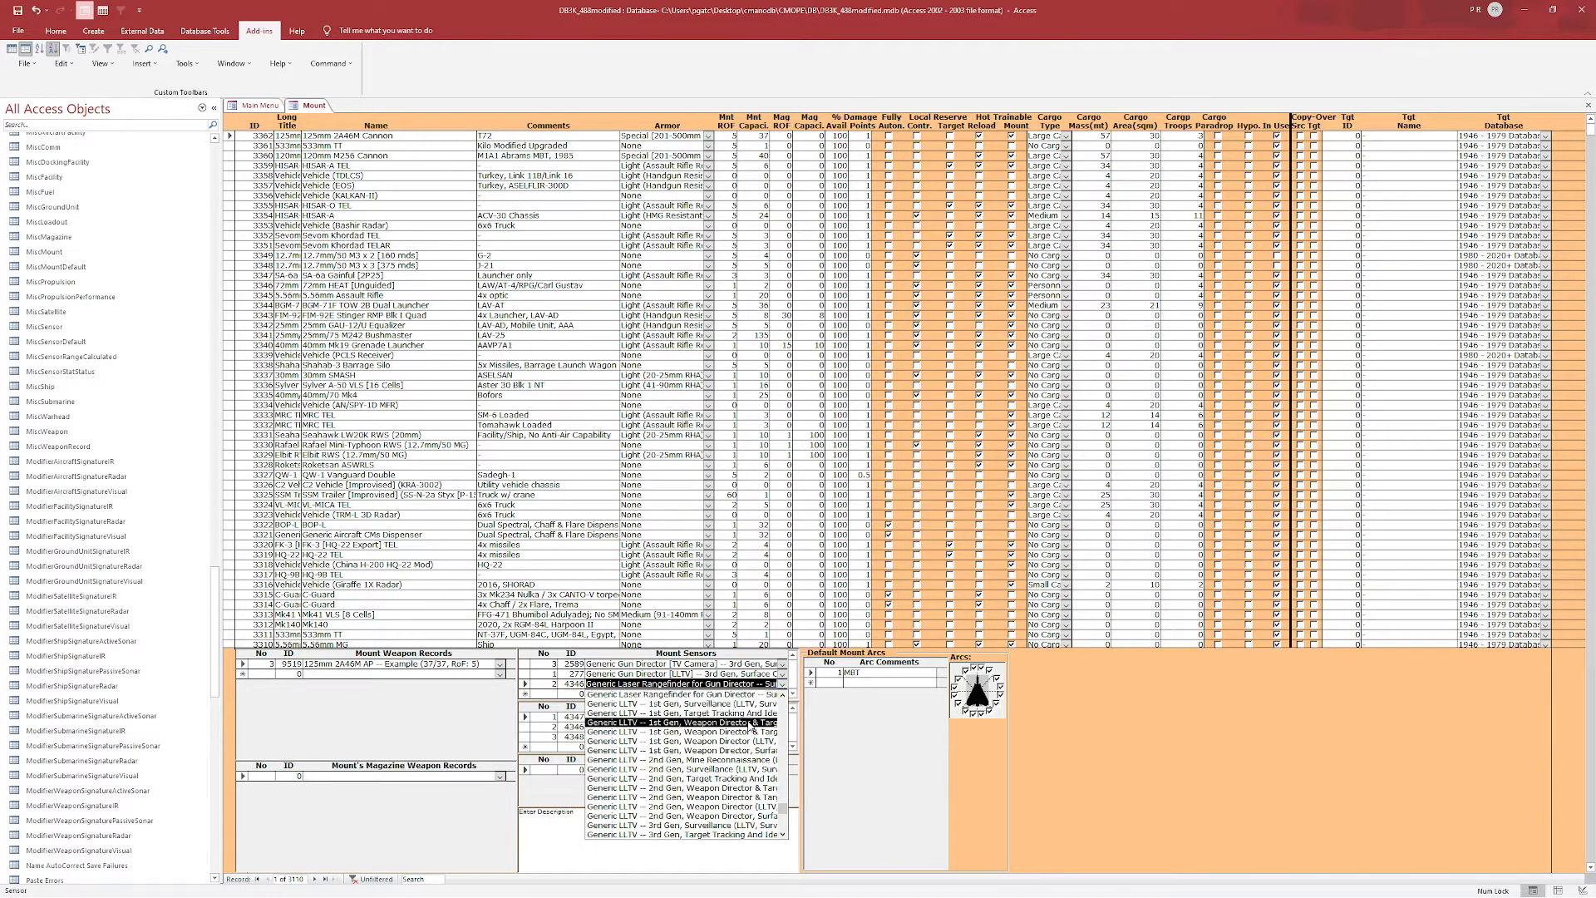
scroll(714, 748, "up", 1)
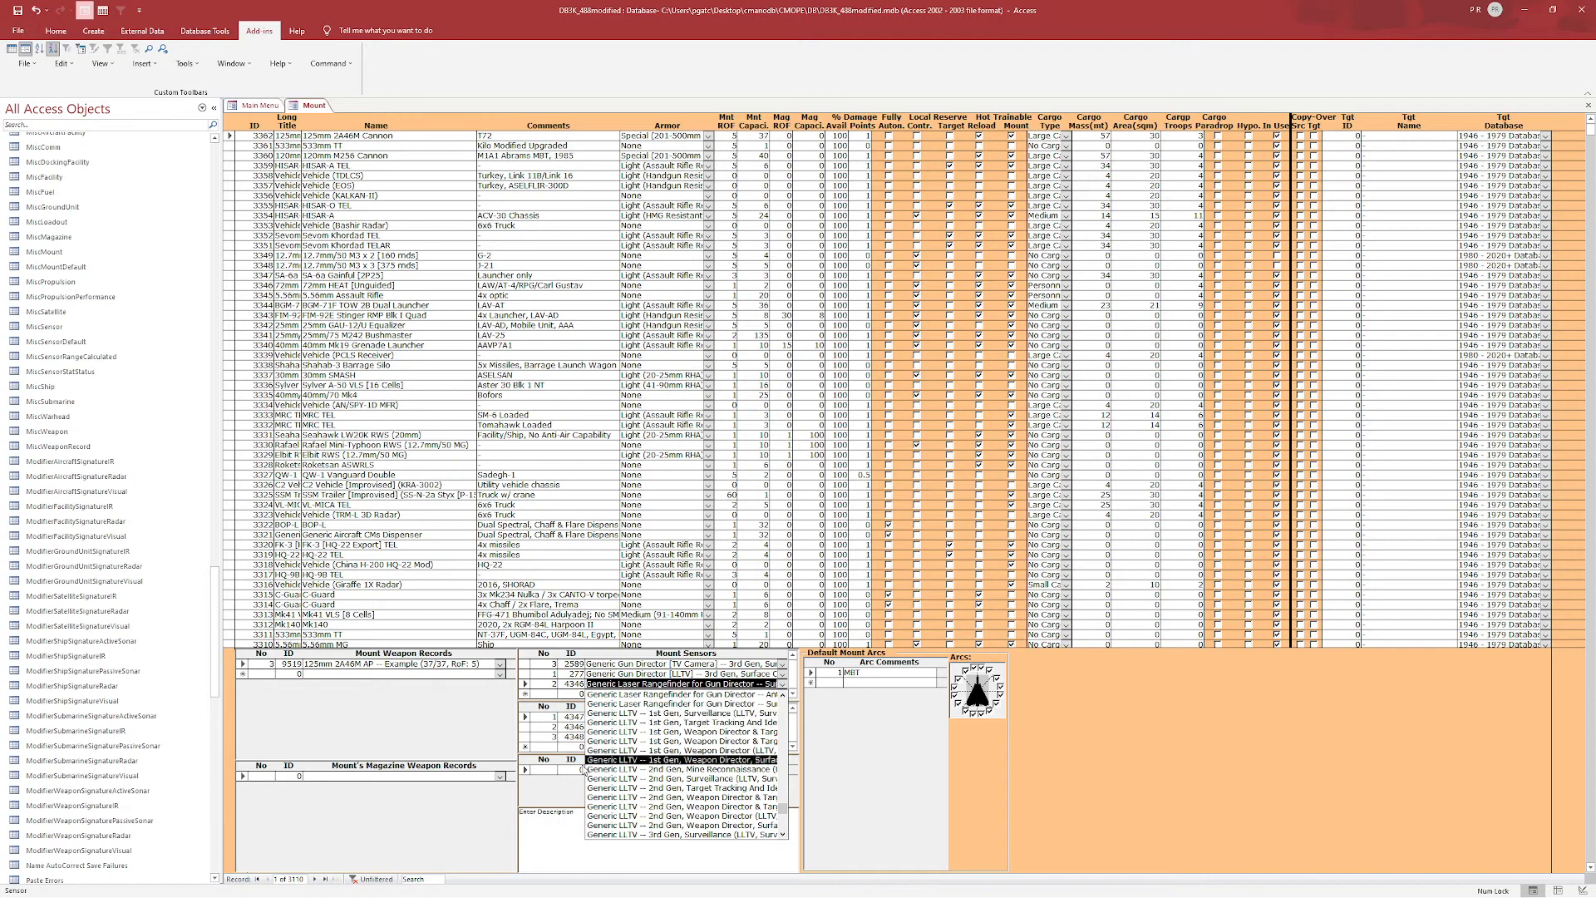
left_click(549, 788)
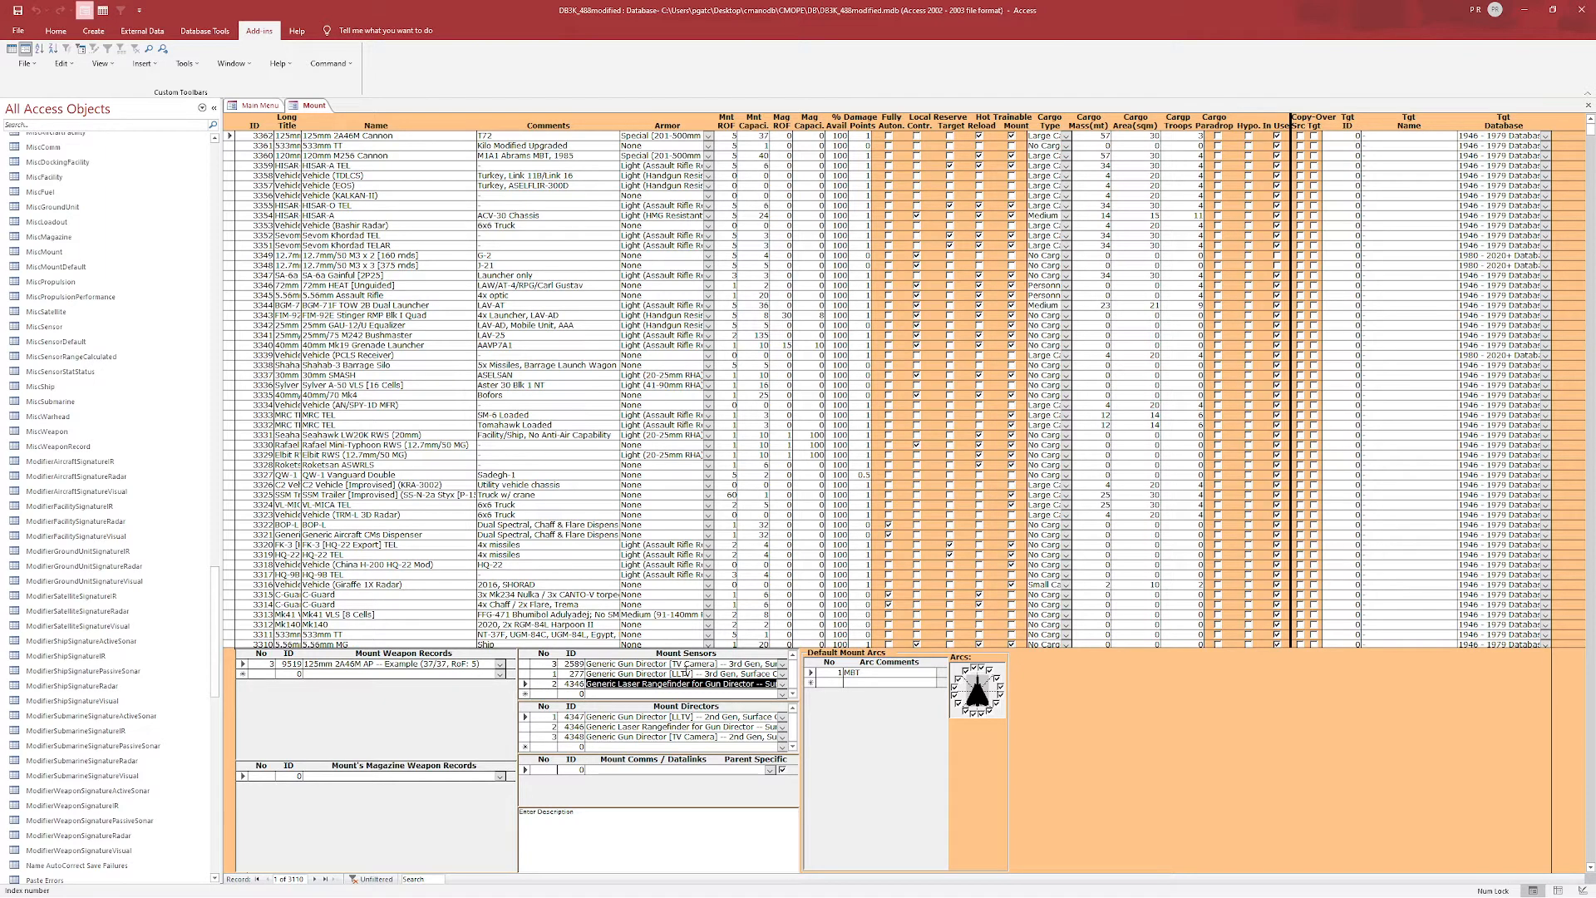
Add a fourth sensor by searching the sensor list for Generic entries.
left_click(781, 694)
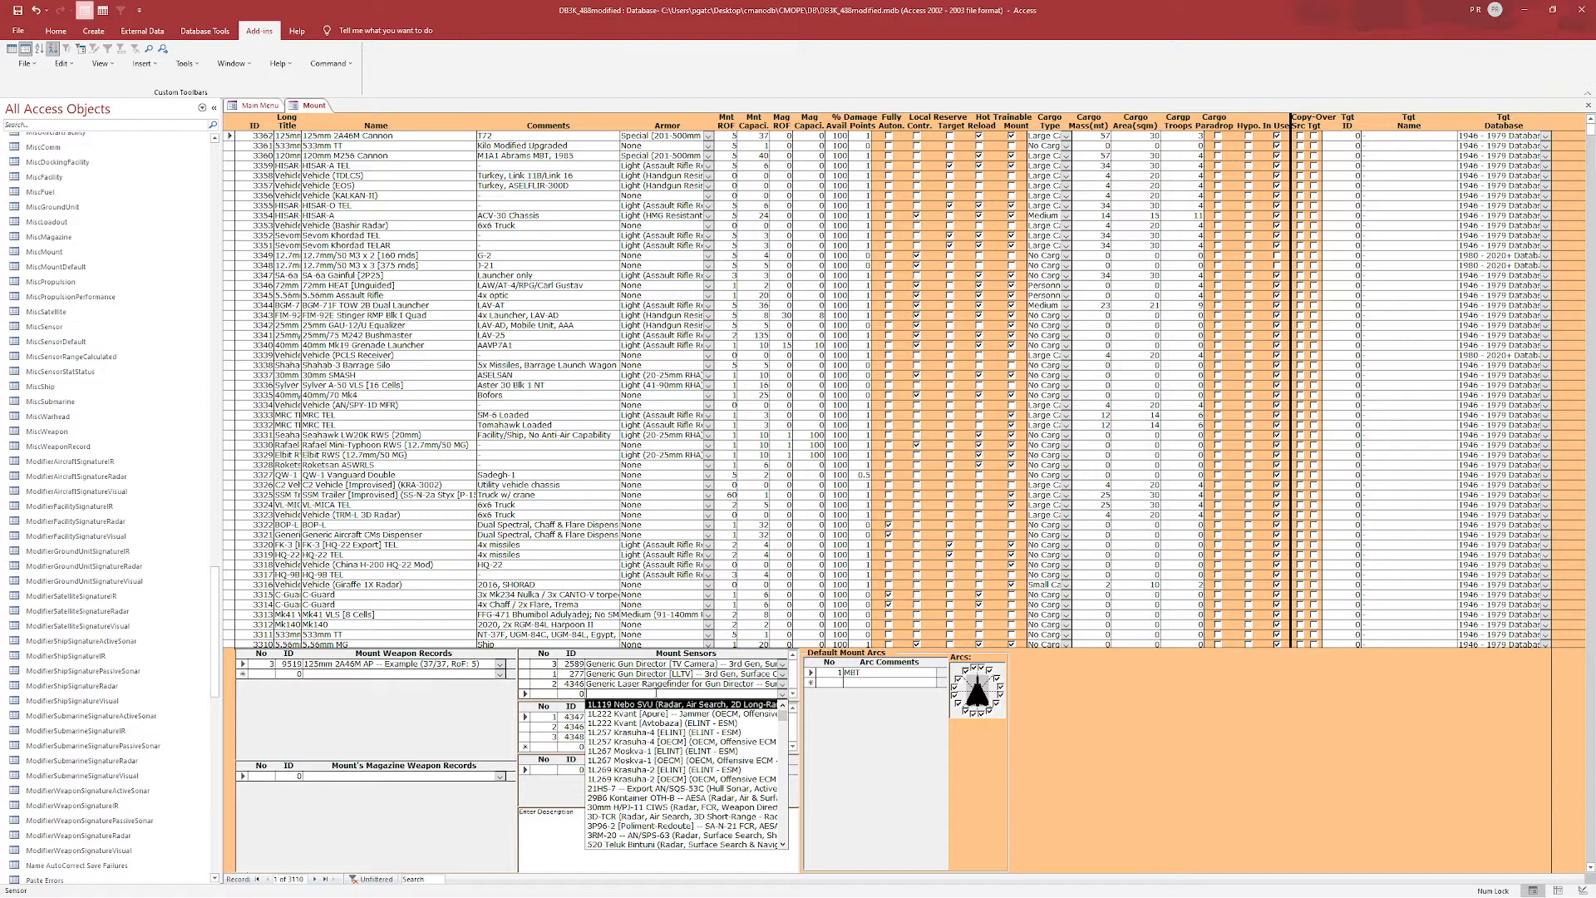
type("Generic 2D Air Search Radar [Long-Range] (Rada")
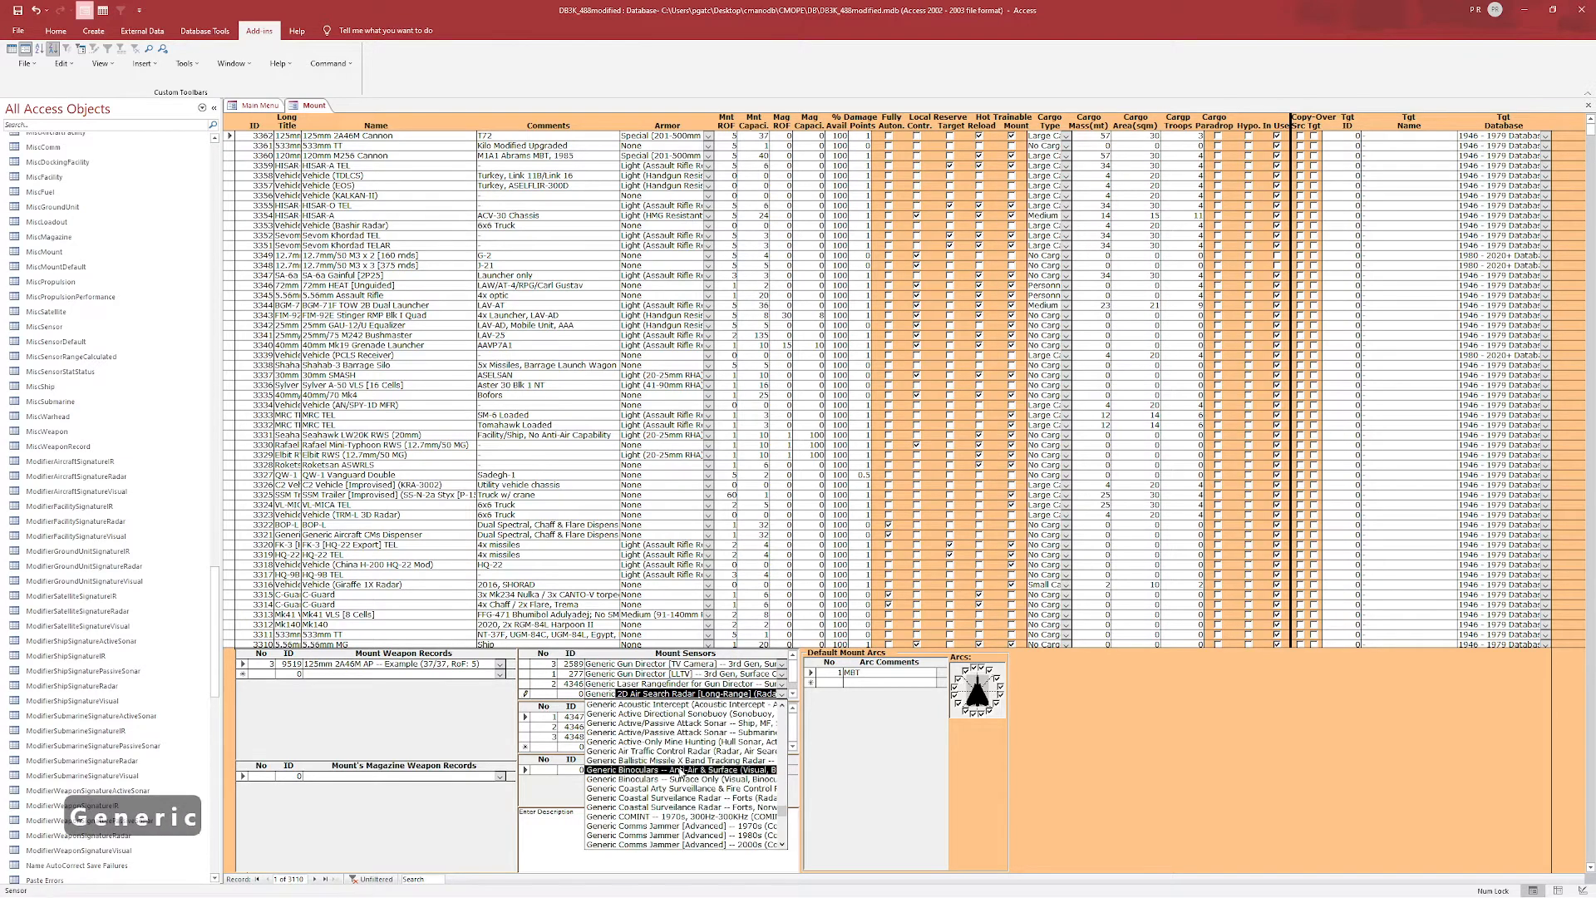
scroll(680, 773, "down", 10)
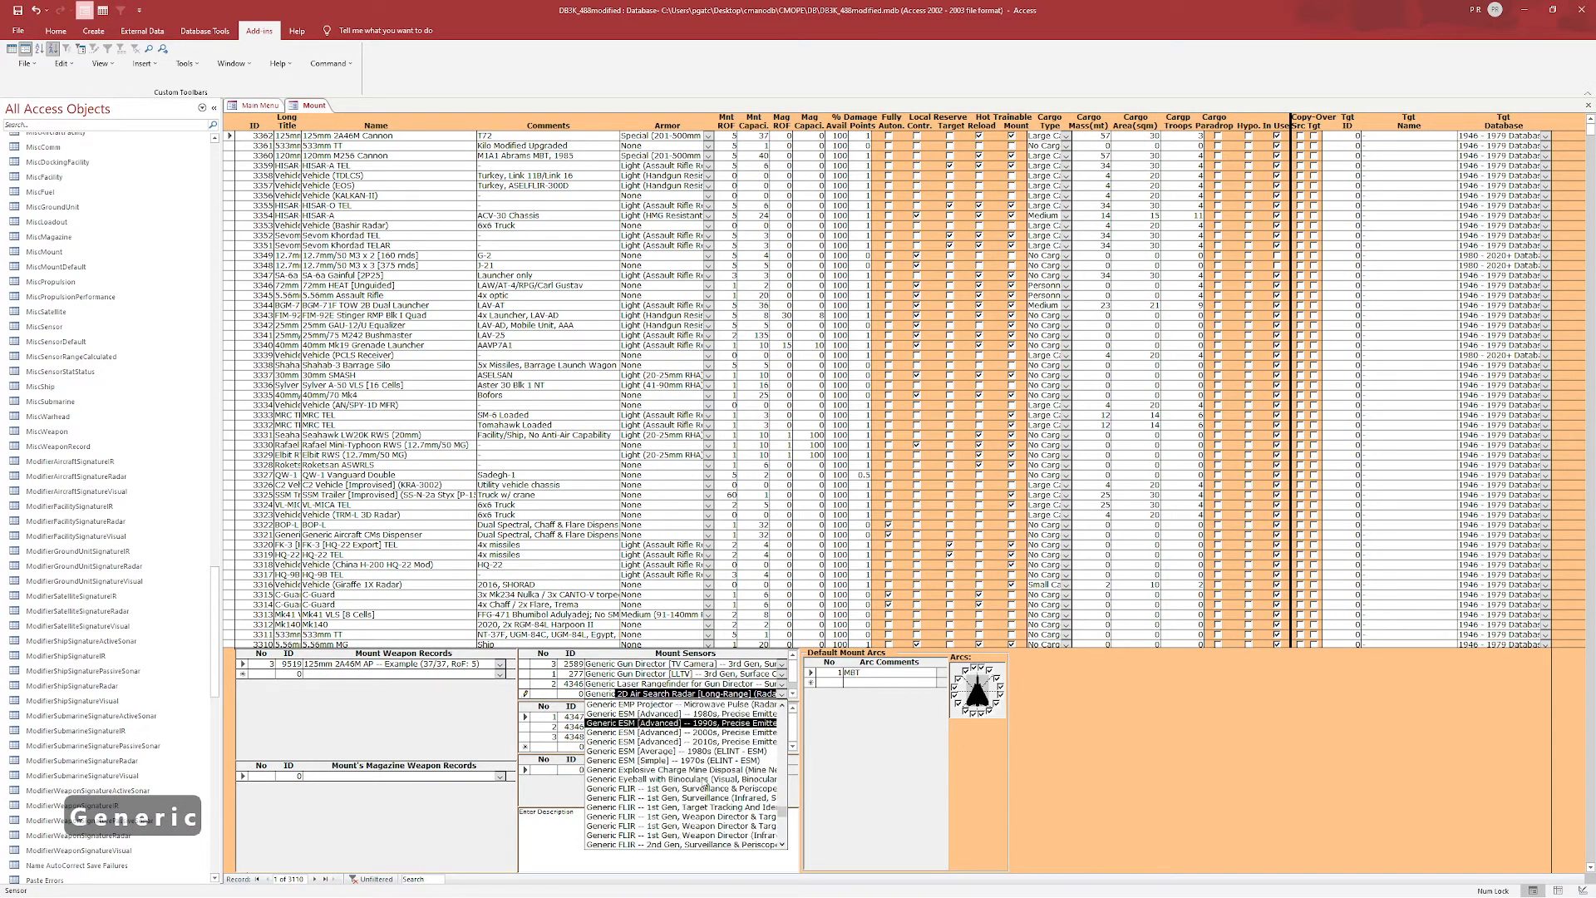
scroll(706, 784, "down", 8)
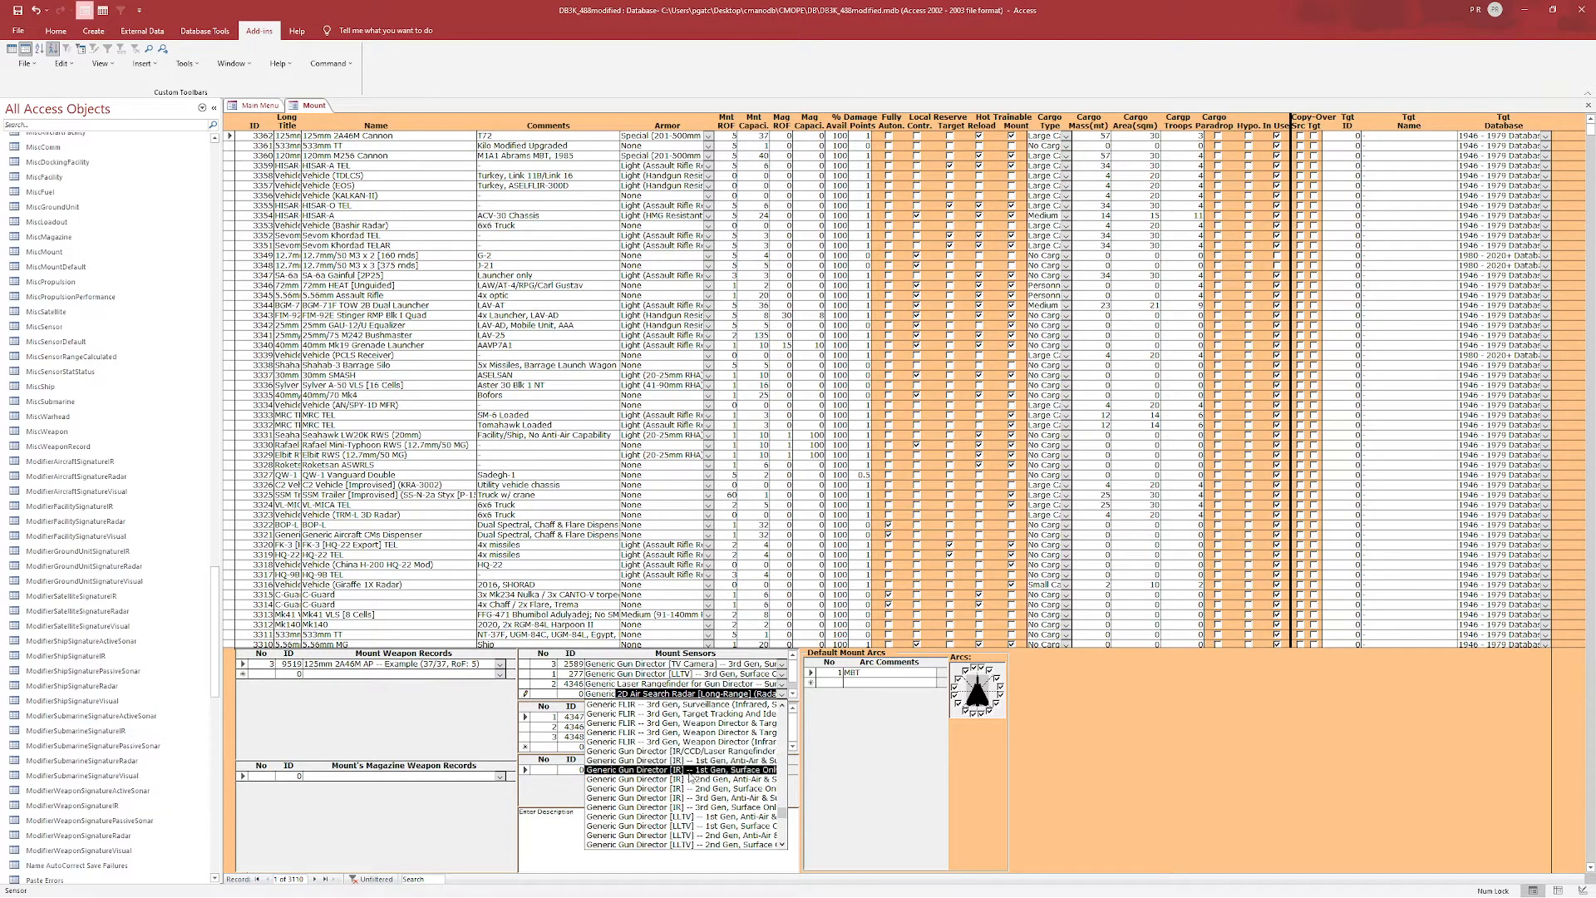
left_click(680, 800)
Set the first two sensors to Generic Gun Director [TV Camera] and [LLTV] 3rd Gen, Anti-Air.
left_click(782, 664)
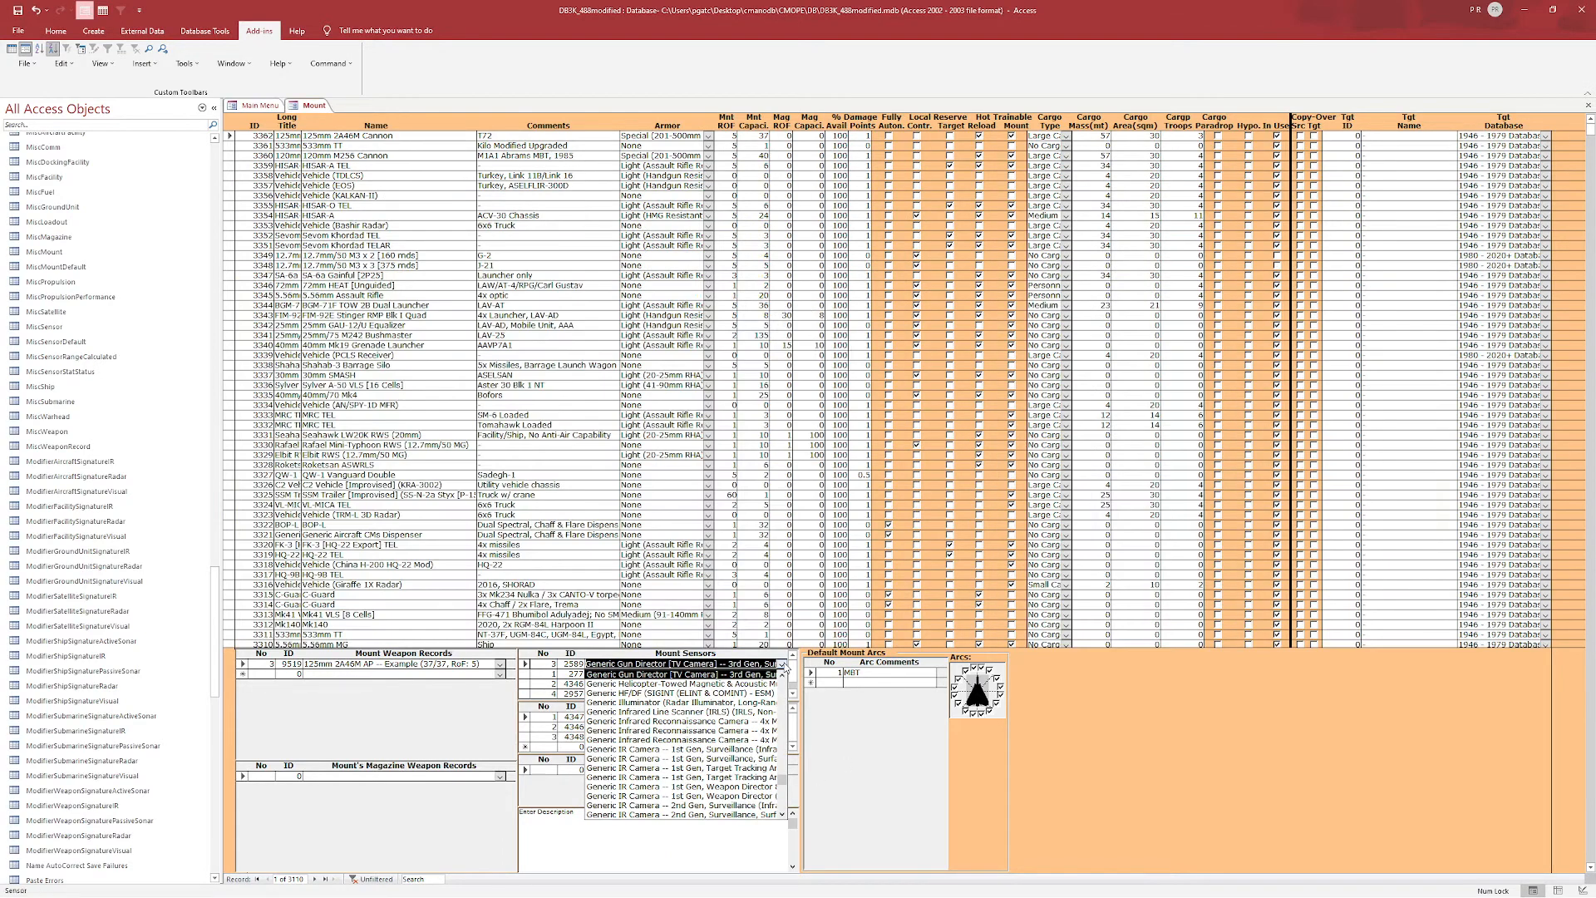
left_click(782, 664)
left_click(782, 664)
left_click(782, 675)
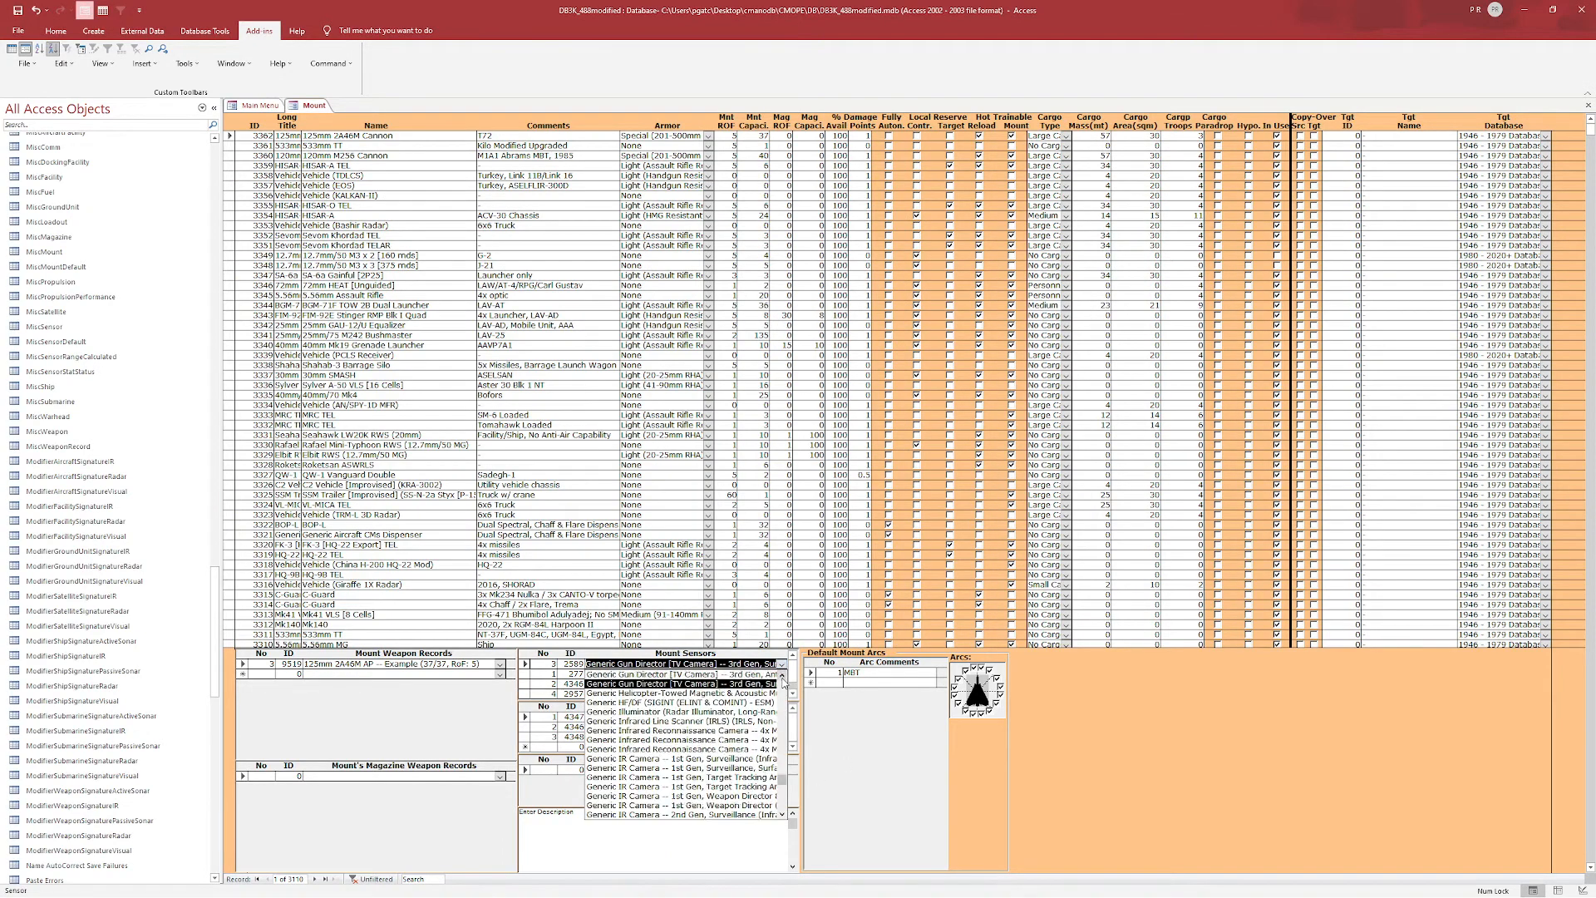
left_click(748, 674)
left_click(782, 674)
left_click(782, 675)
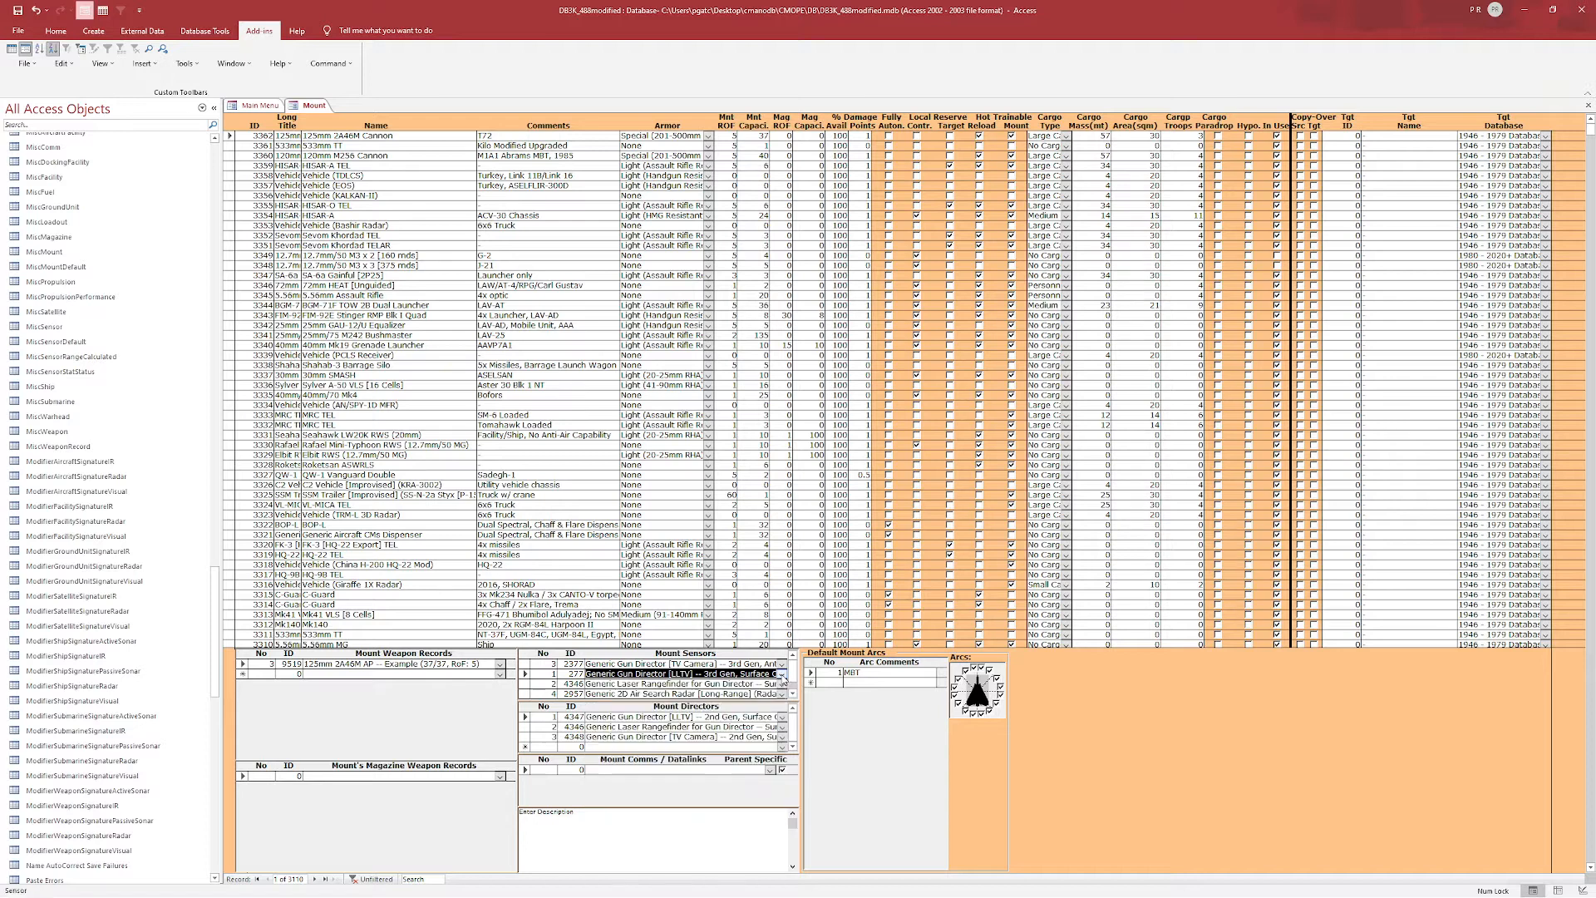
left_click(783, 674)
Replace the third sensor with the anti-air Generic Laser Rangefinder for Gun Director.
left_click(782, 689)
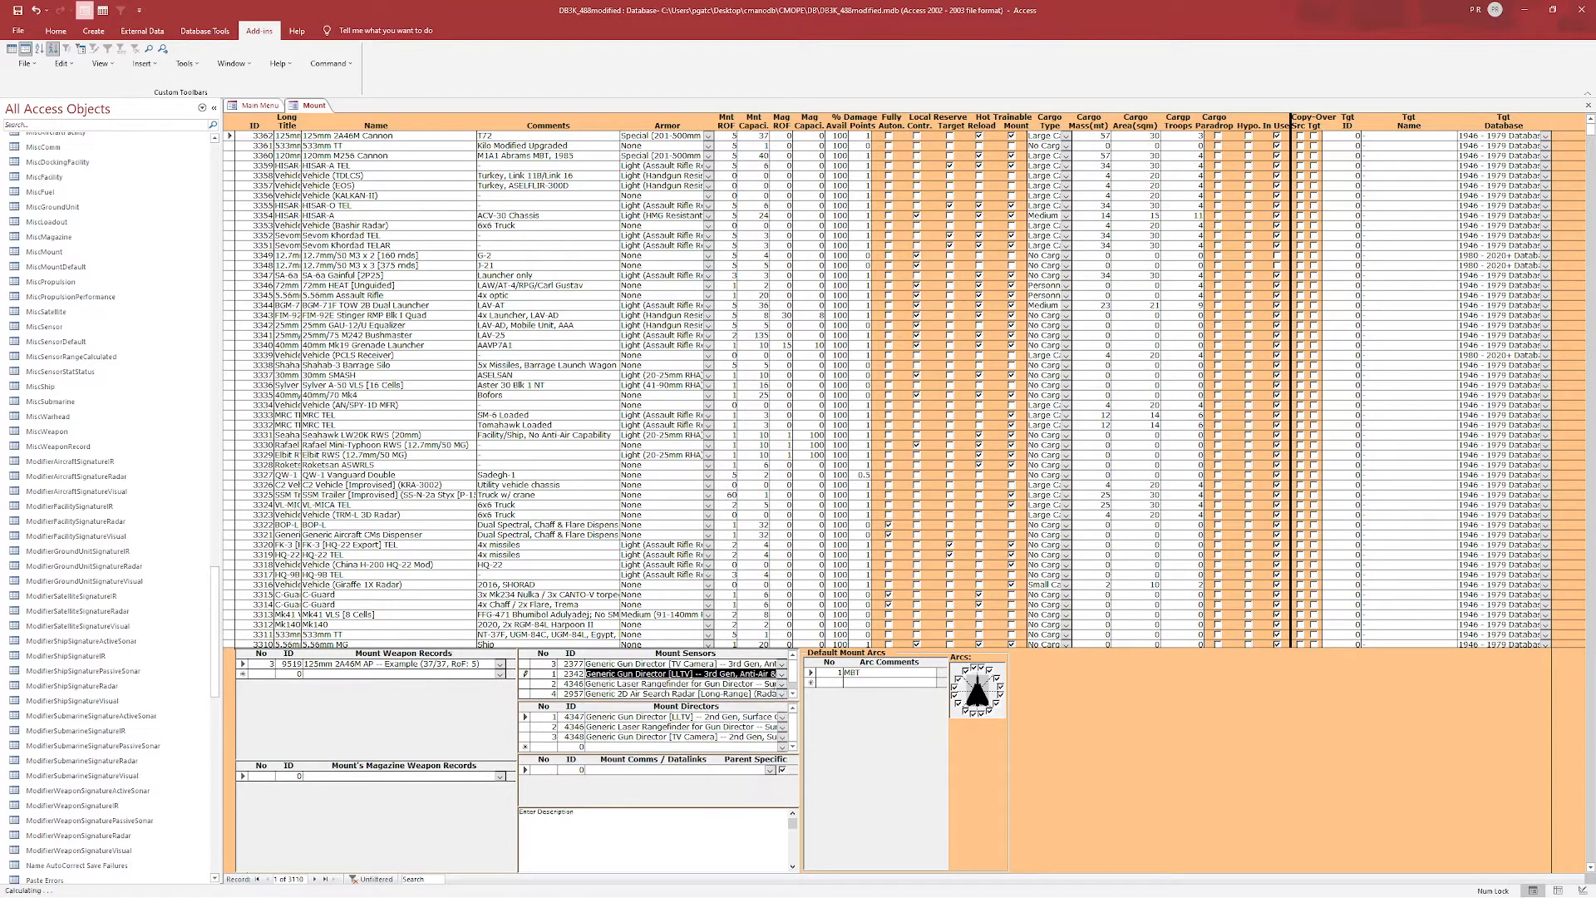
left_click(782, 688)
left_click(781, 698)
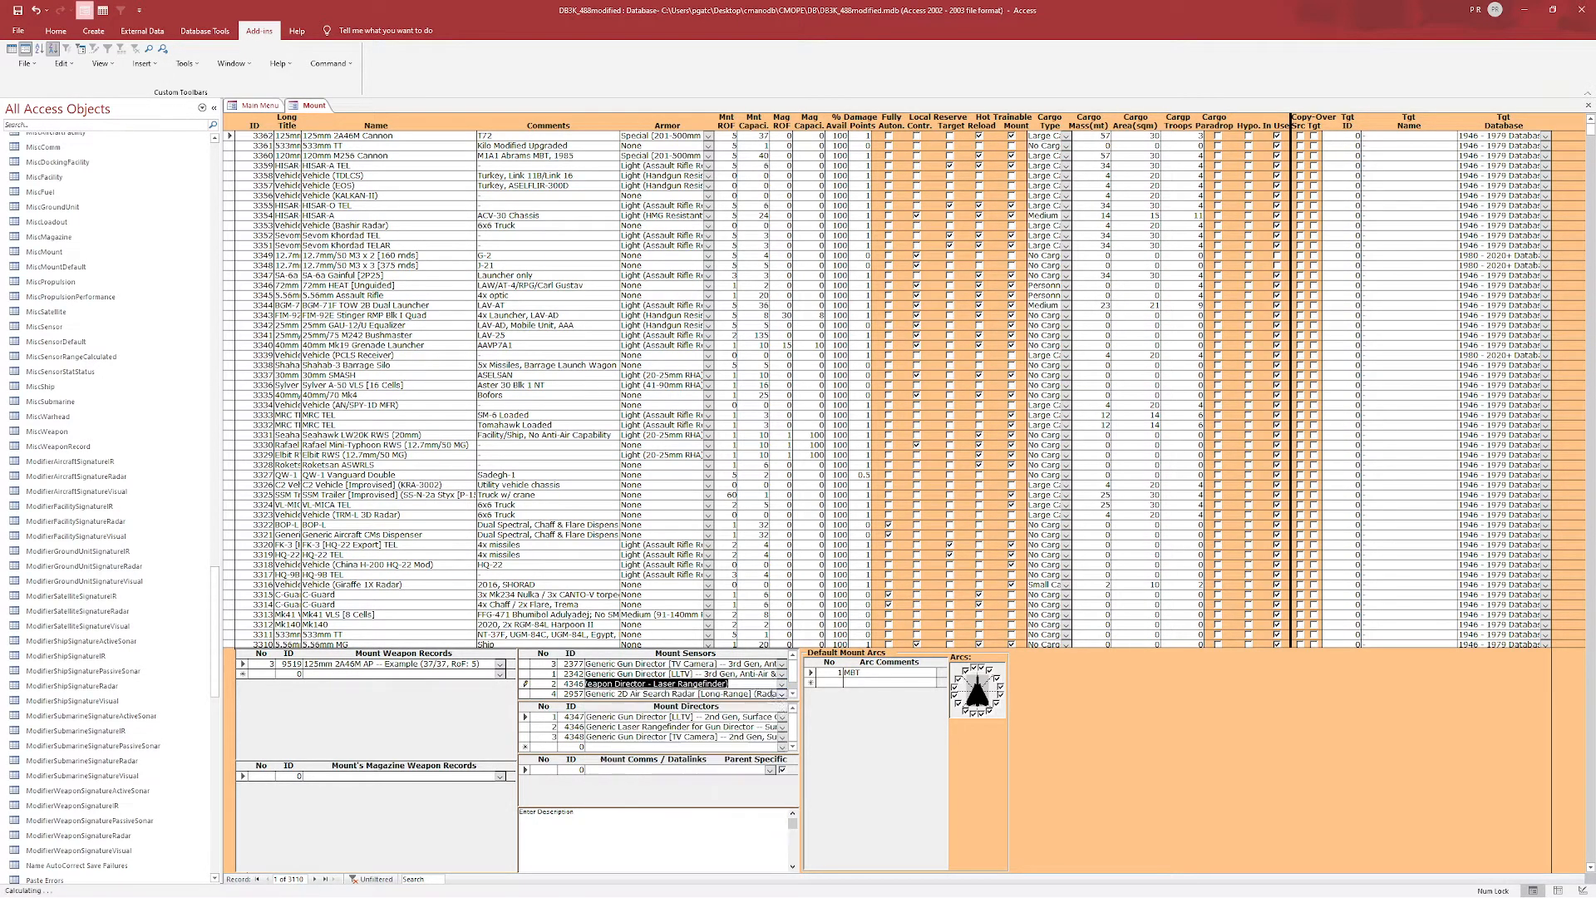
left_click(781, 695)
left_click(781, 695)
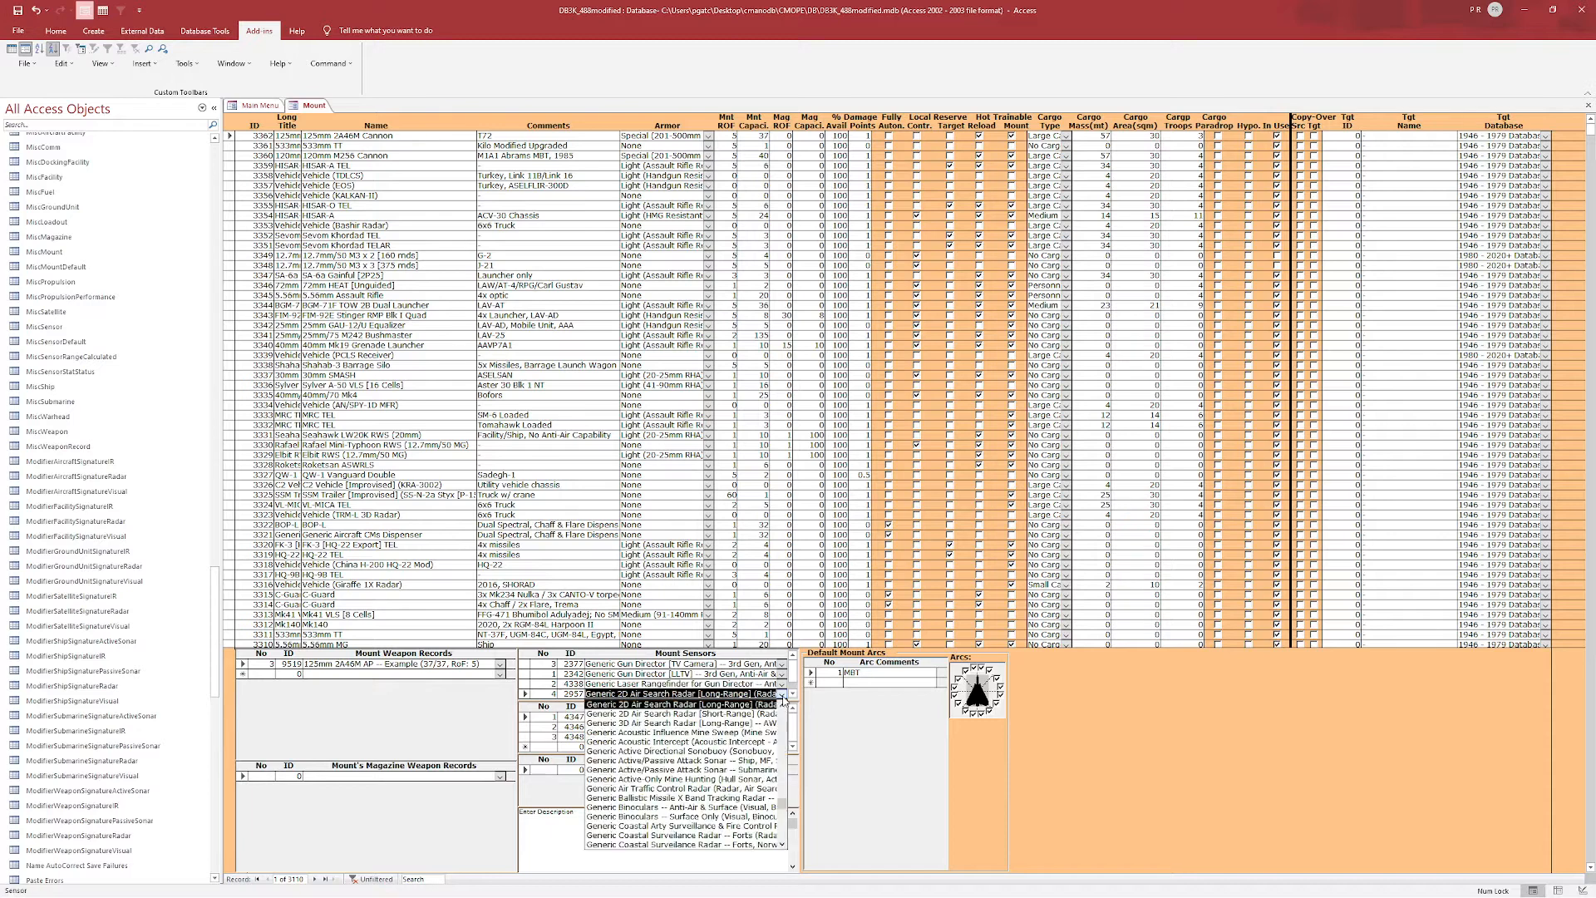
left_click(782, 703)
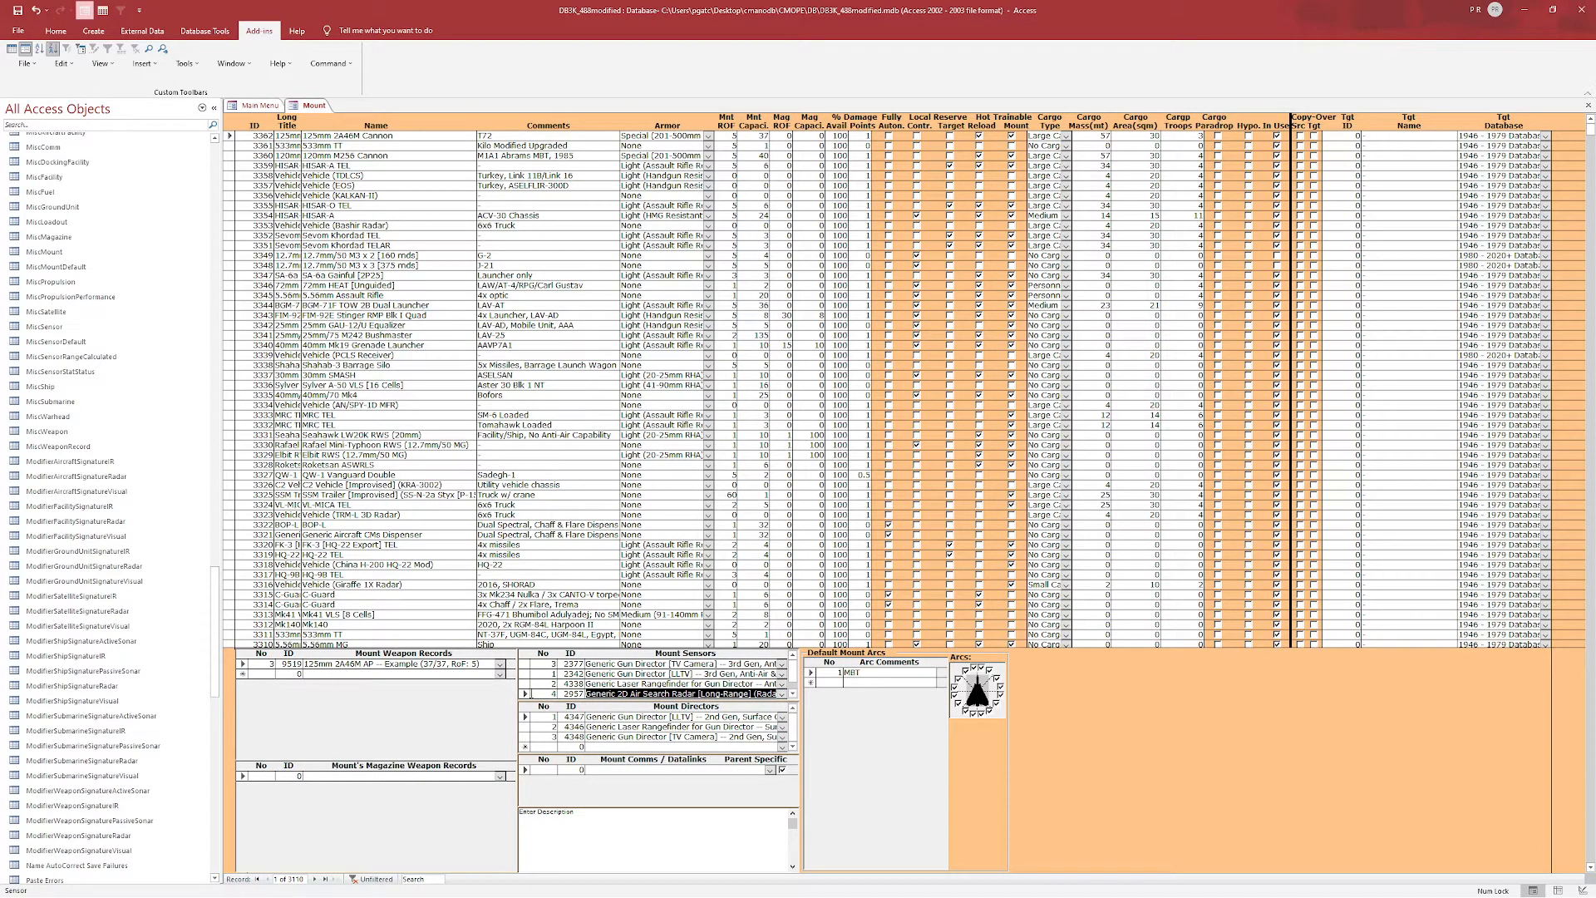
Delete the Generic 2D Air Search Radar row from the mount's sensors.
left_click(527, 694)
right_click(527, 693)
left_click(549, 701)
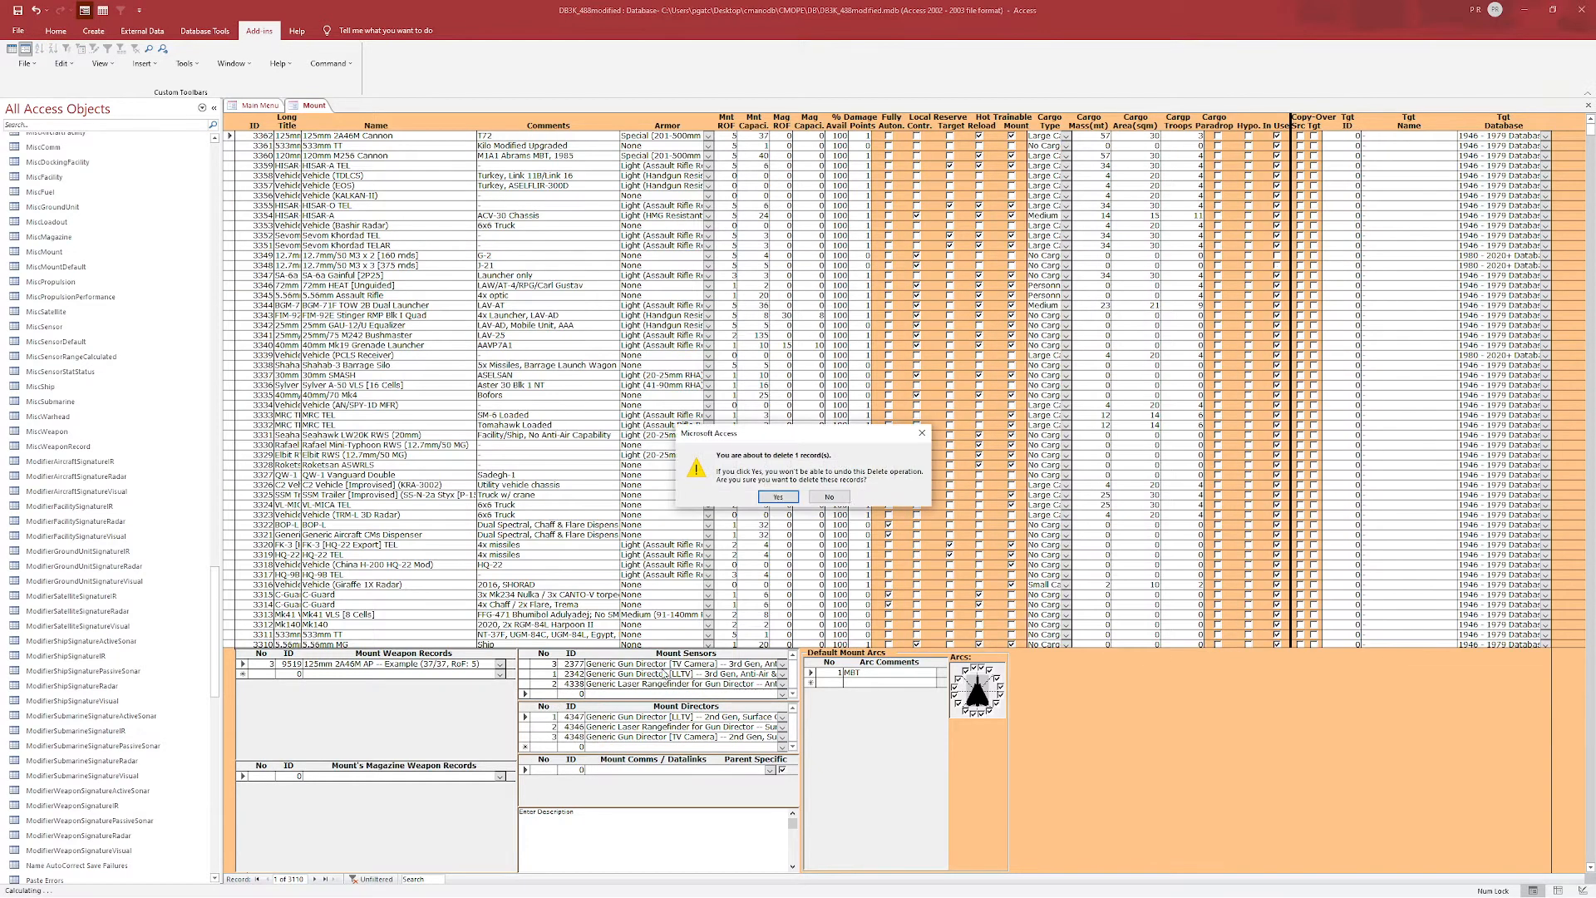
key("Return")
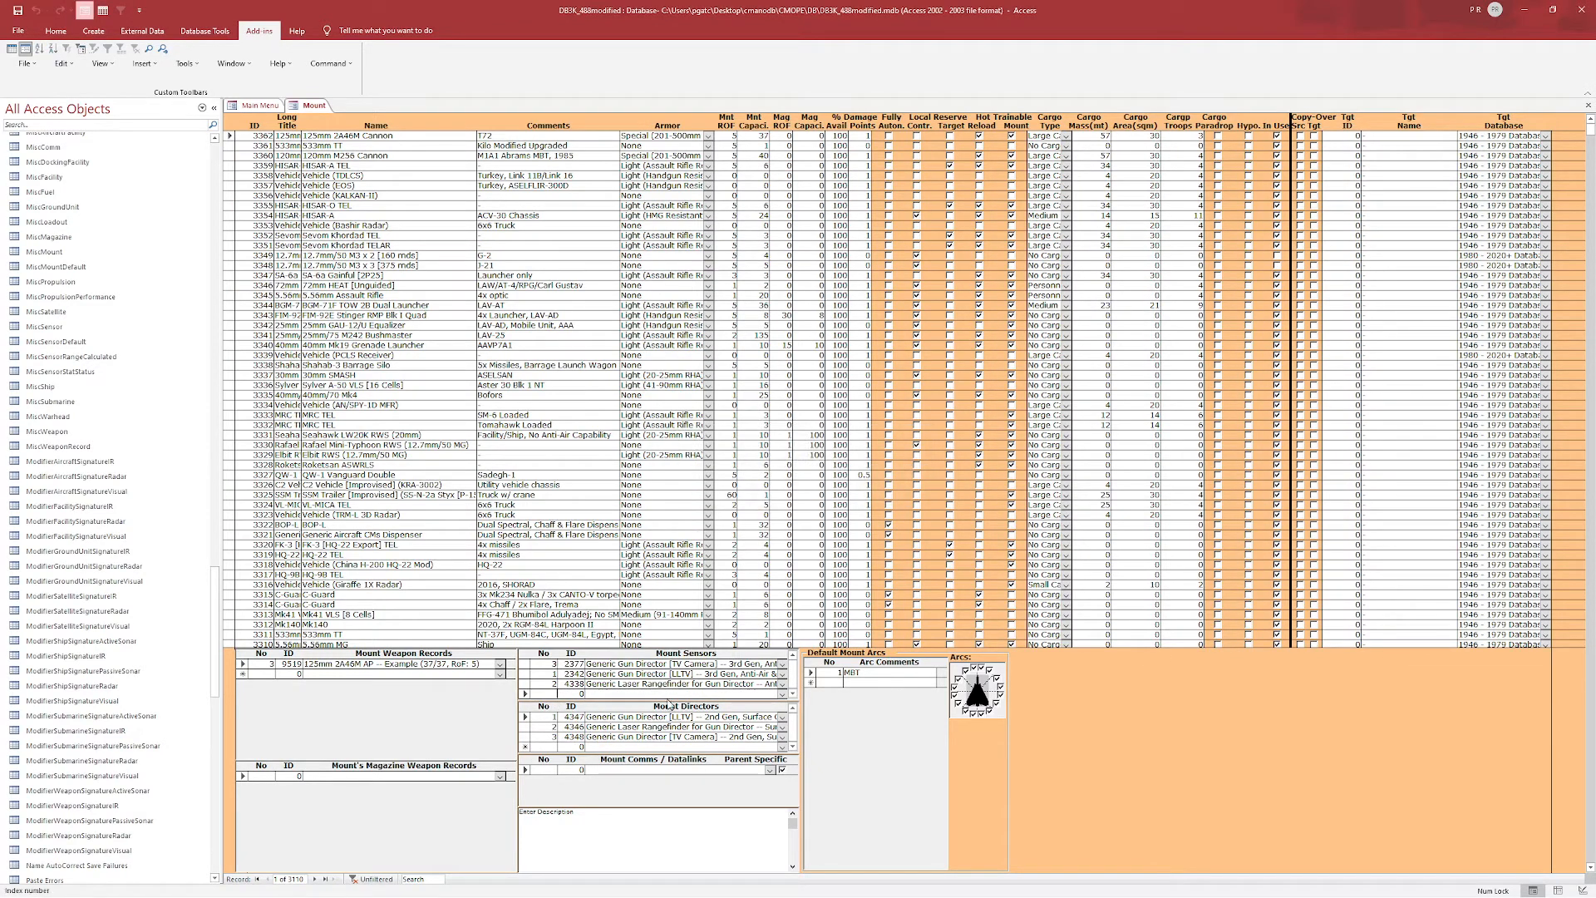
Set the first and third mount directors to Generic Gun Director [LLTV] and [TV Camera] 3rd Gen, Anti-Air.
left_click(673, 717)
left_click(674, 736)
left_click(658, 684)
left_click(662, 674)
left_click(665, 727)
left_click(679, 717)
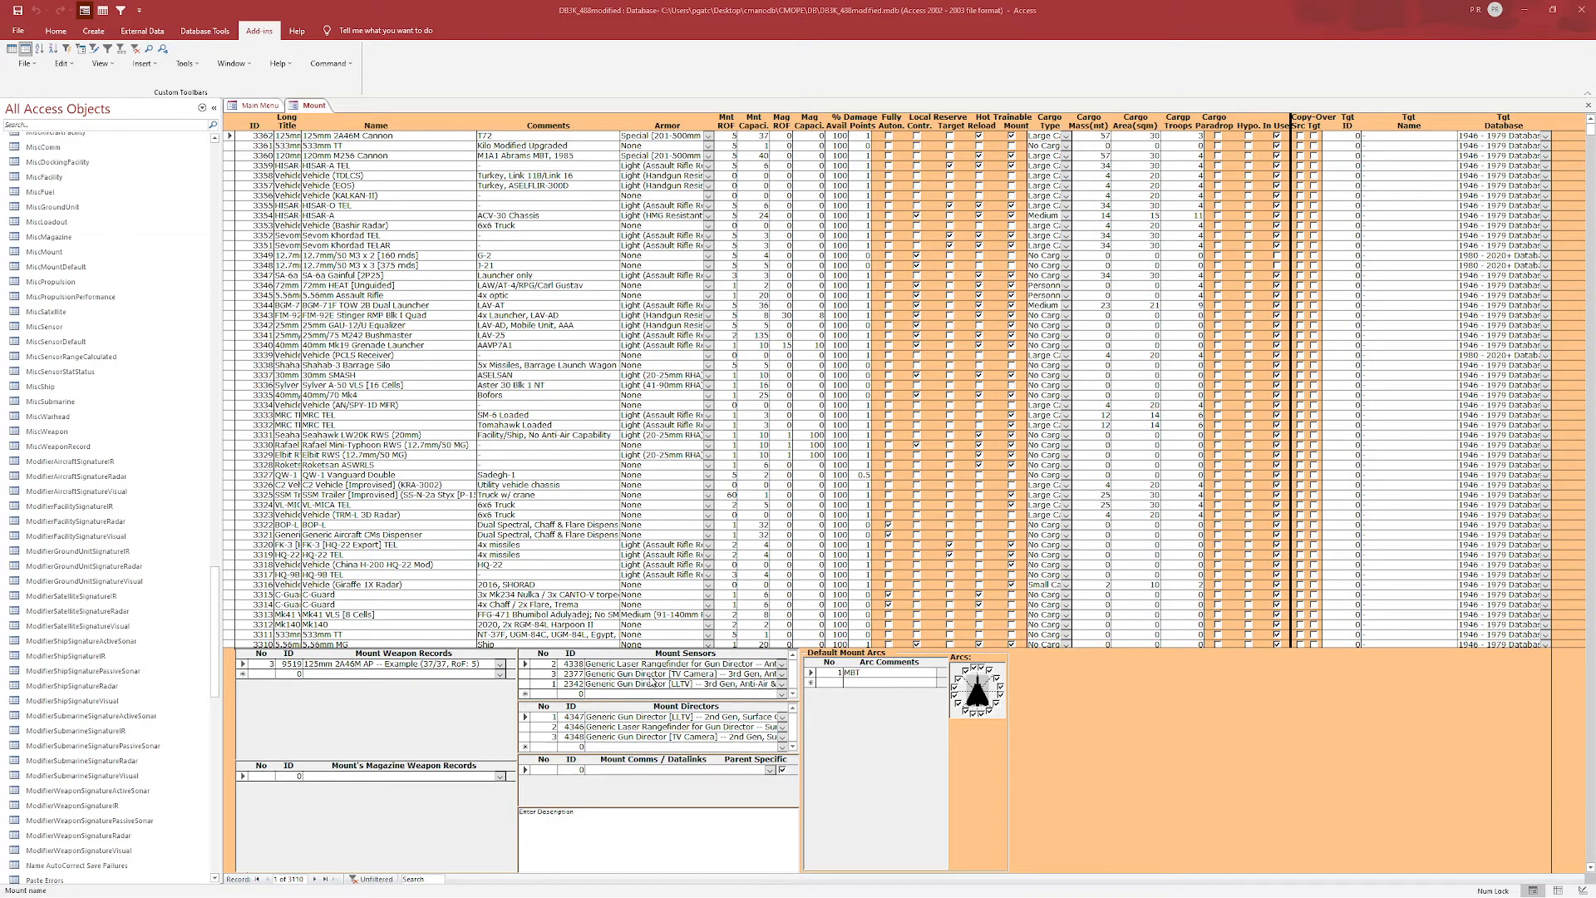
left_click(782, 717)
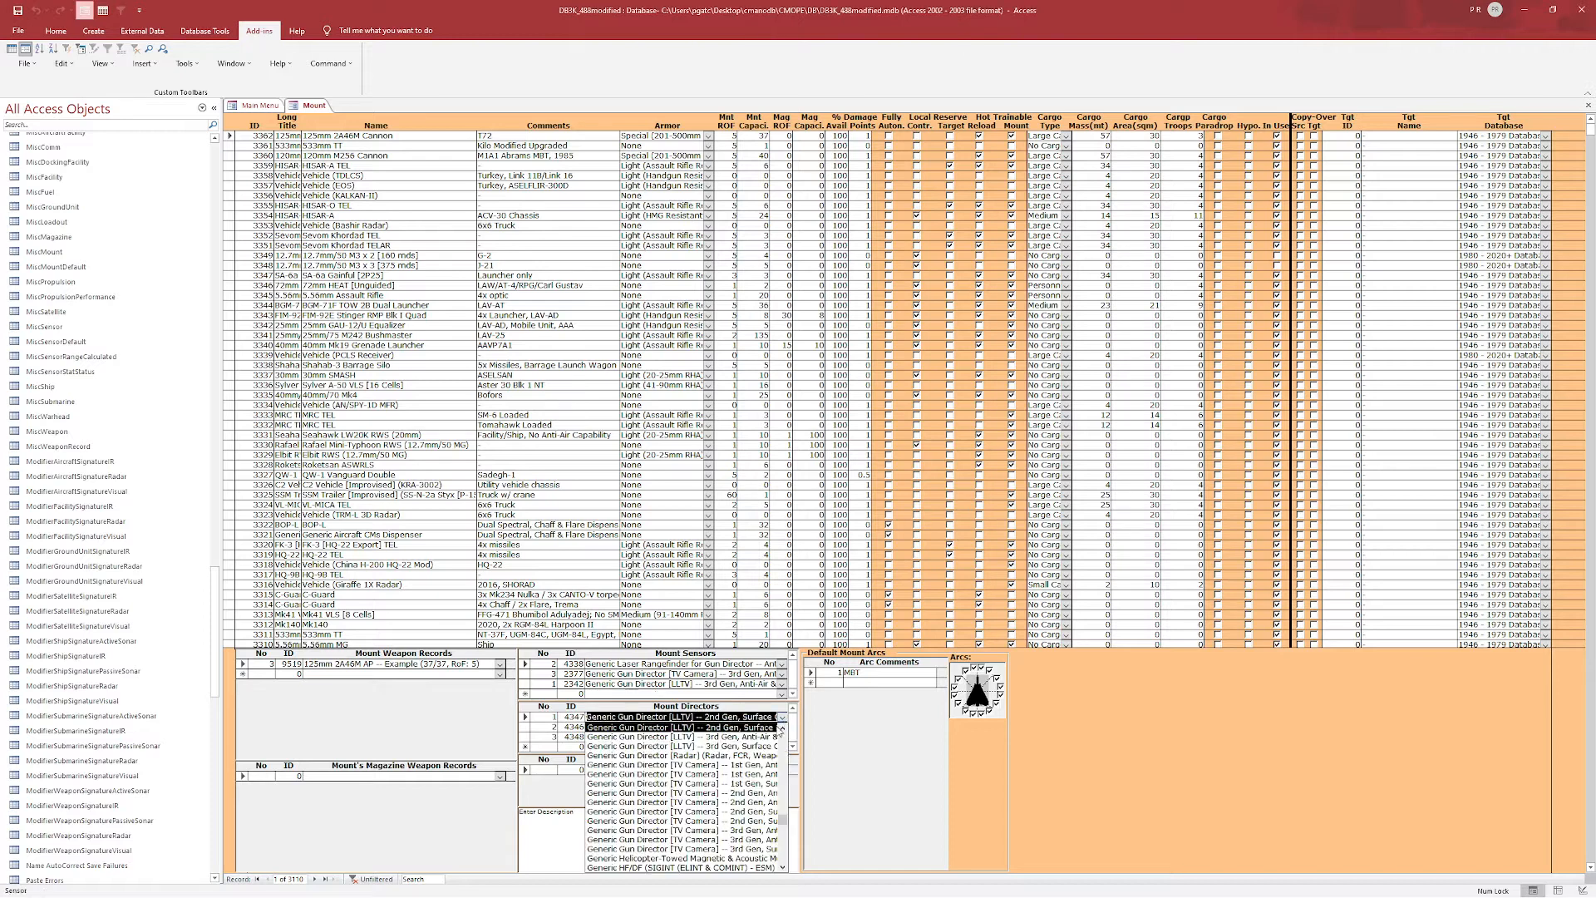
left_click(761, 737)
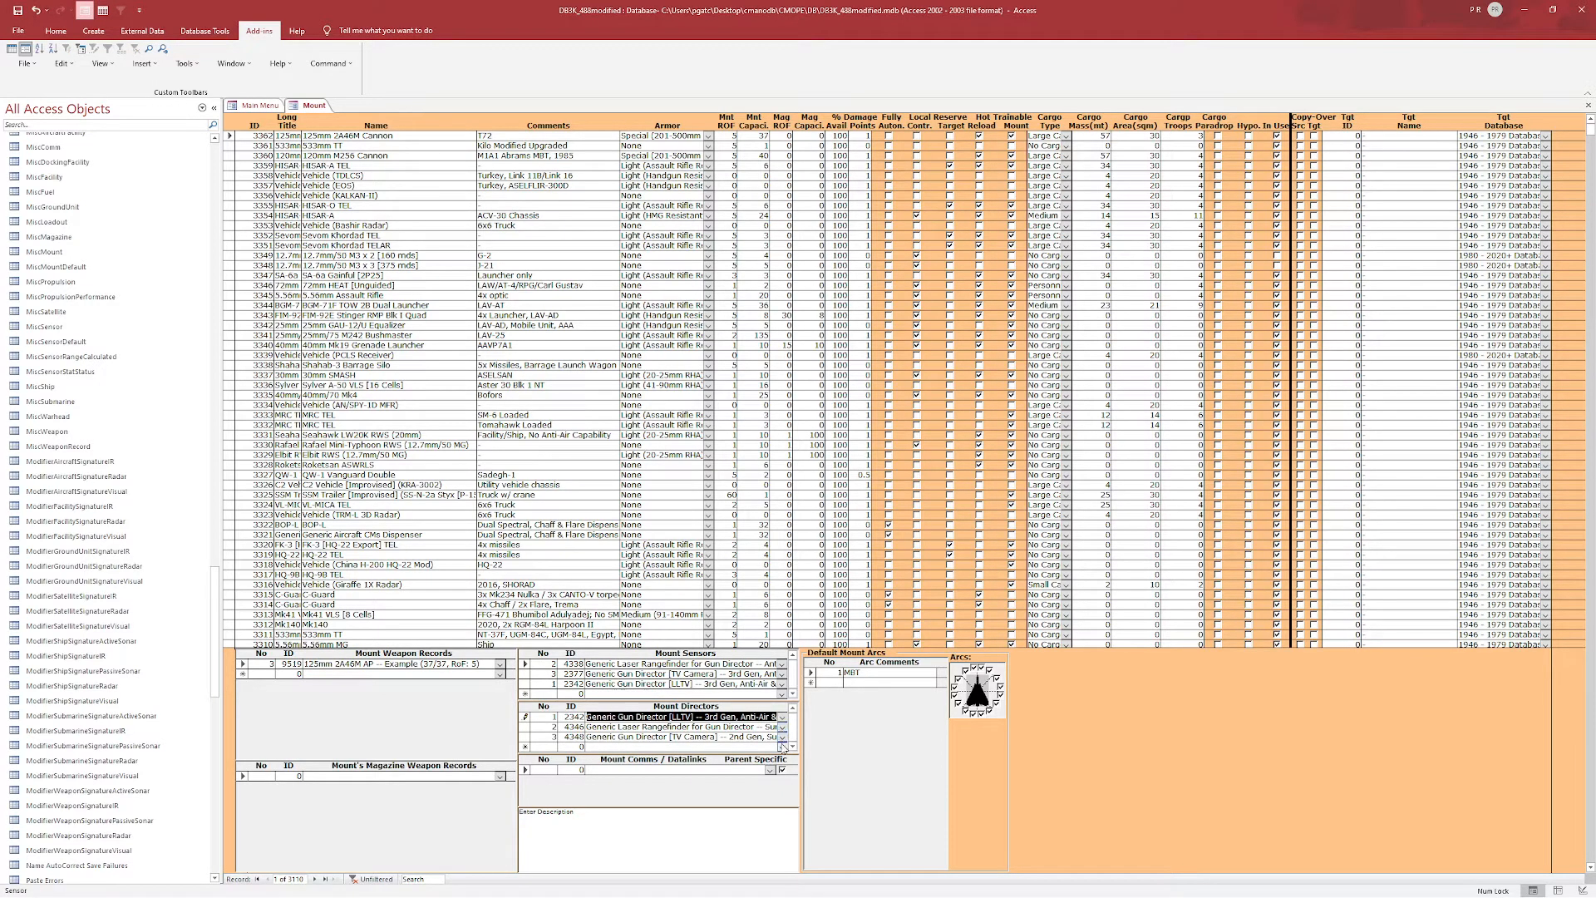
left_click(782, 736)
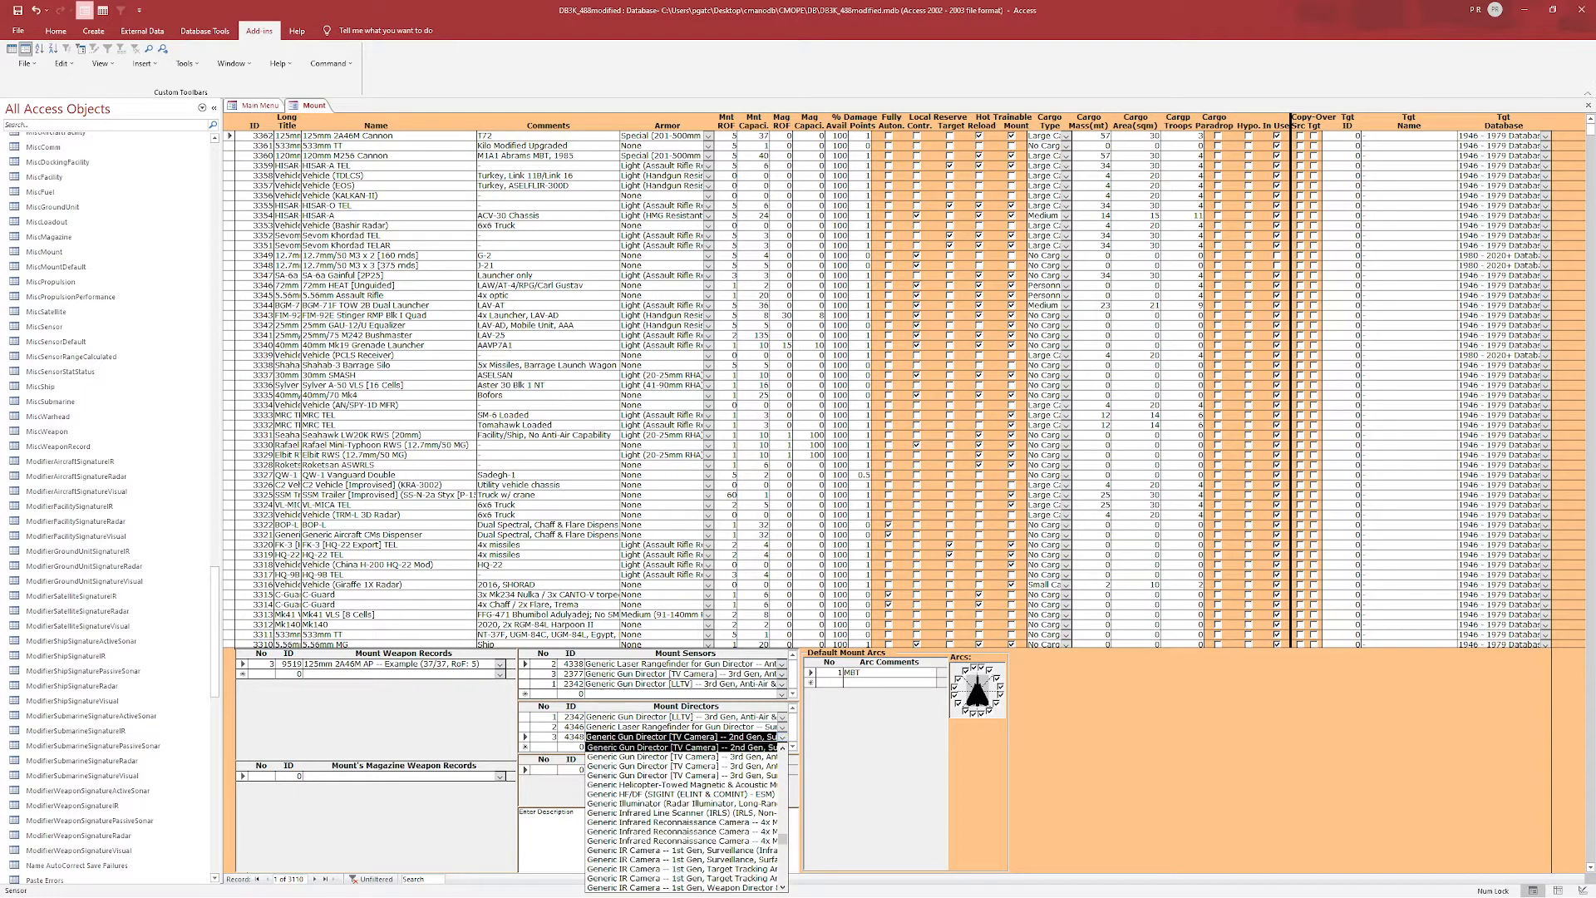
left_click(696, 766)
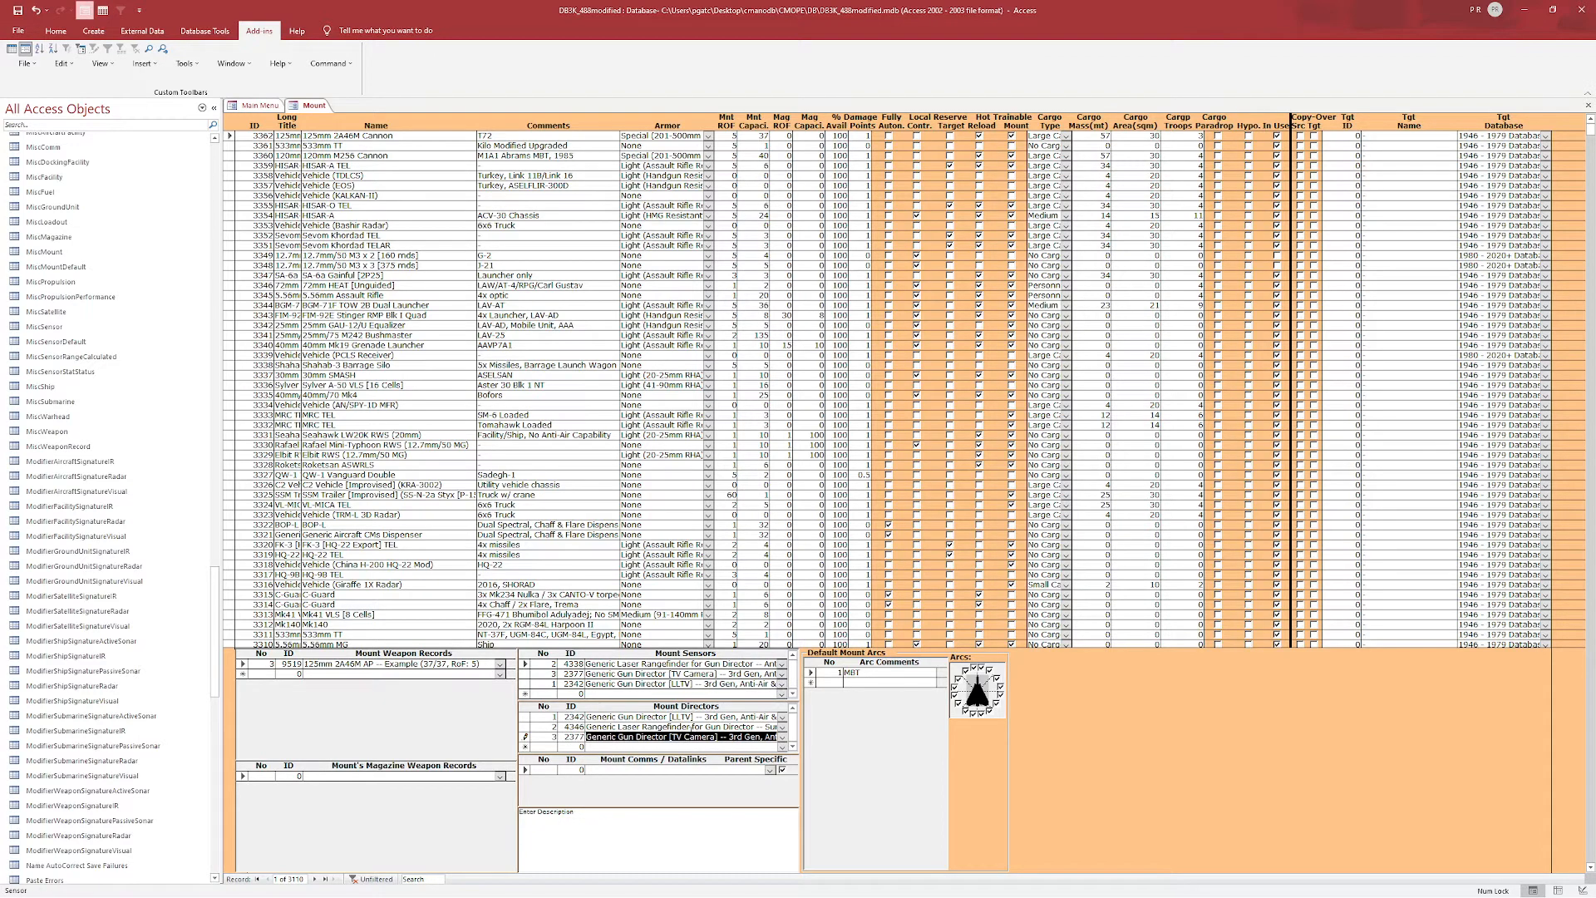
left_click(782, 673)
left_click(782, 674)
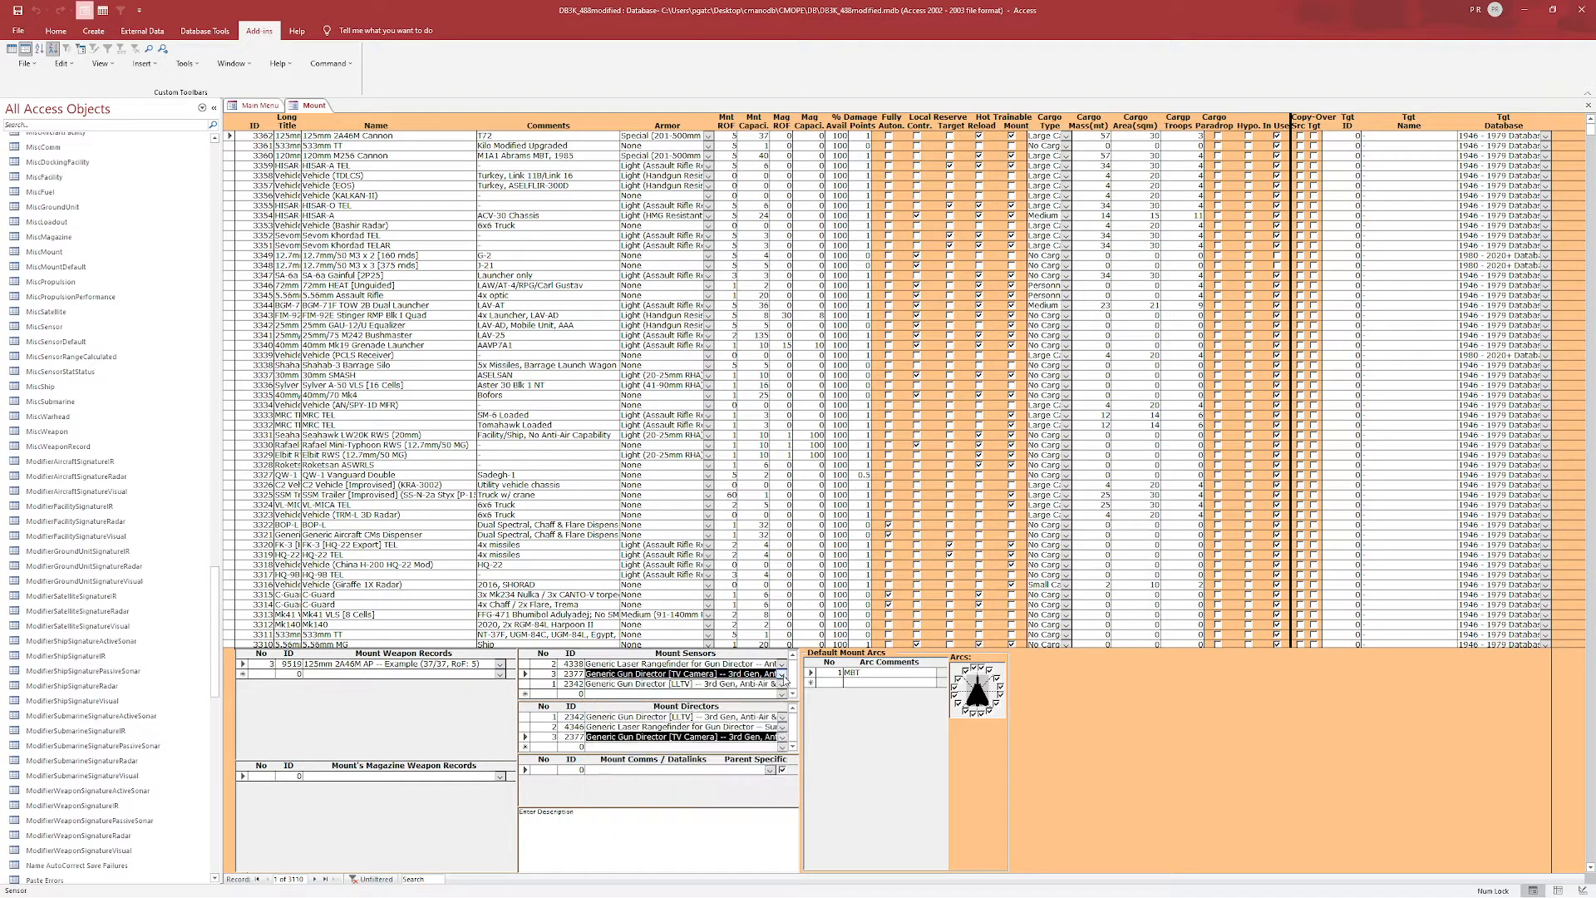
left_click(781, 736)
left_click(777, 745)
left_click(682, 726)
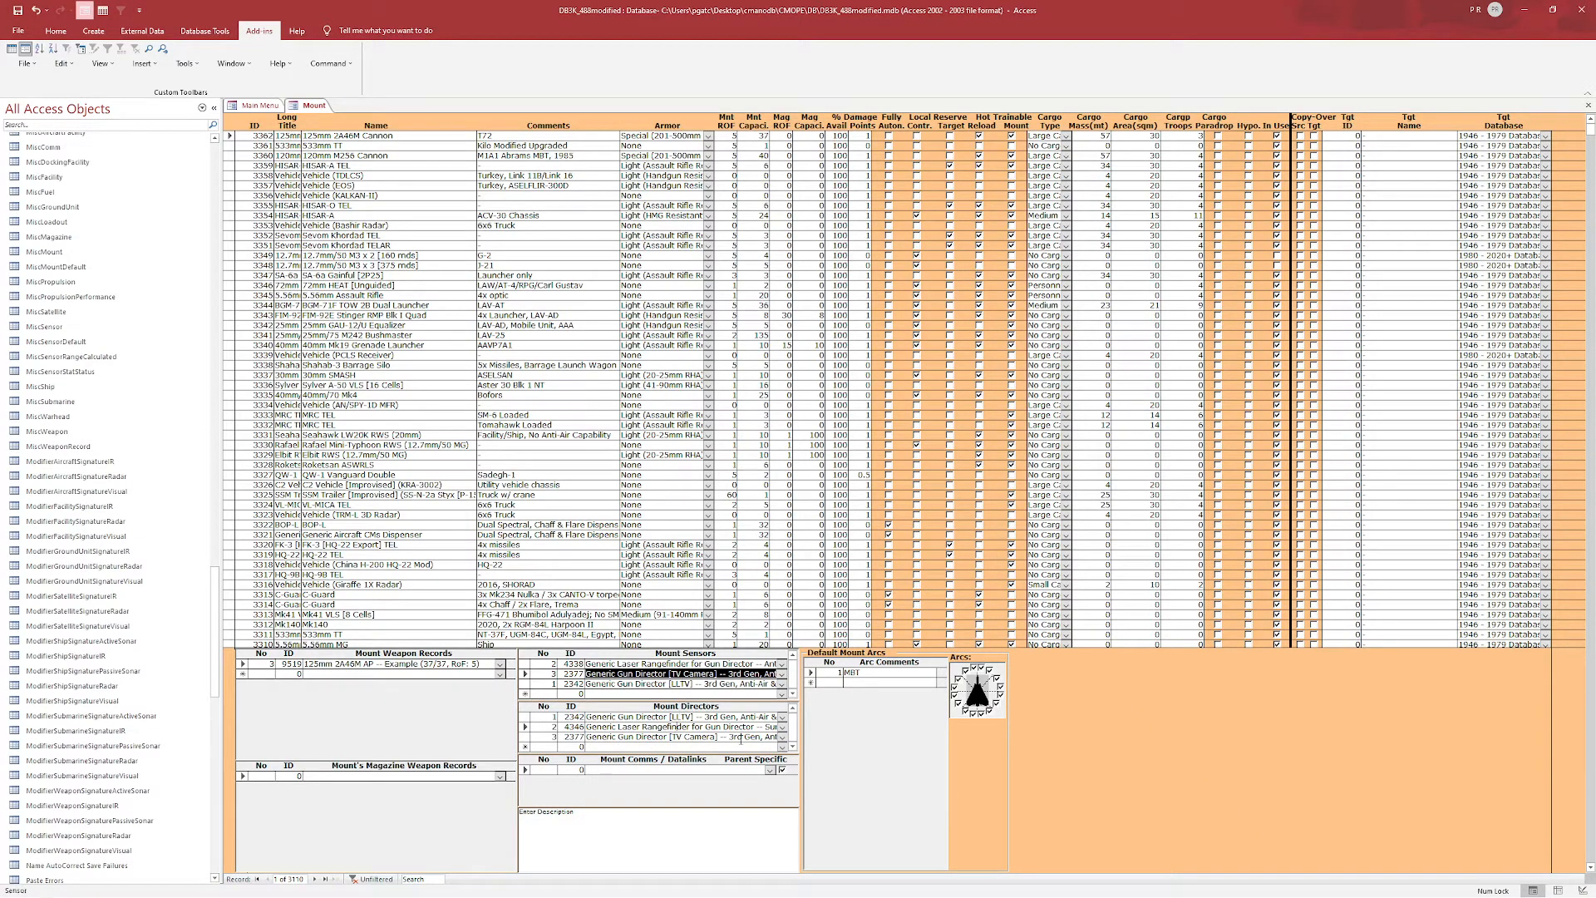
left_click(620, 792)
left_click(866, 675)
left_click(624, 796)
left_click(382, 728)
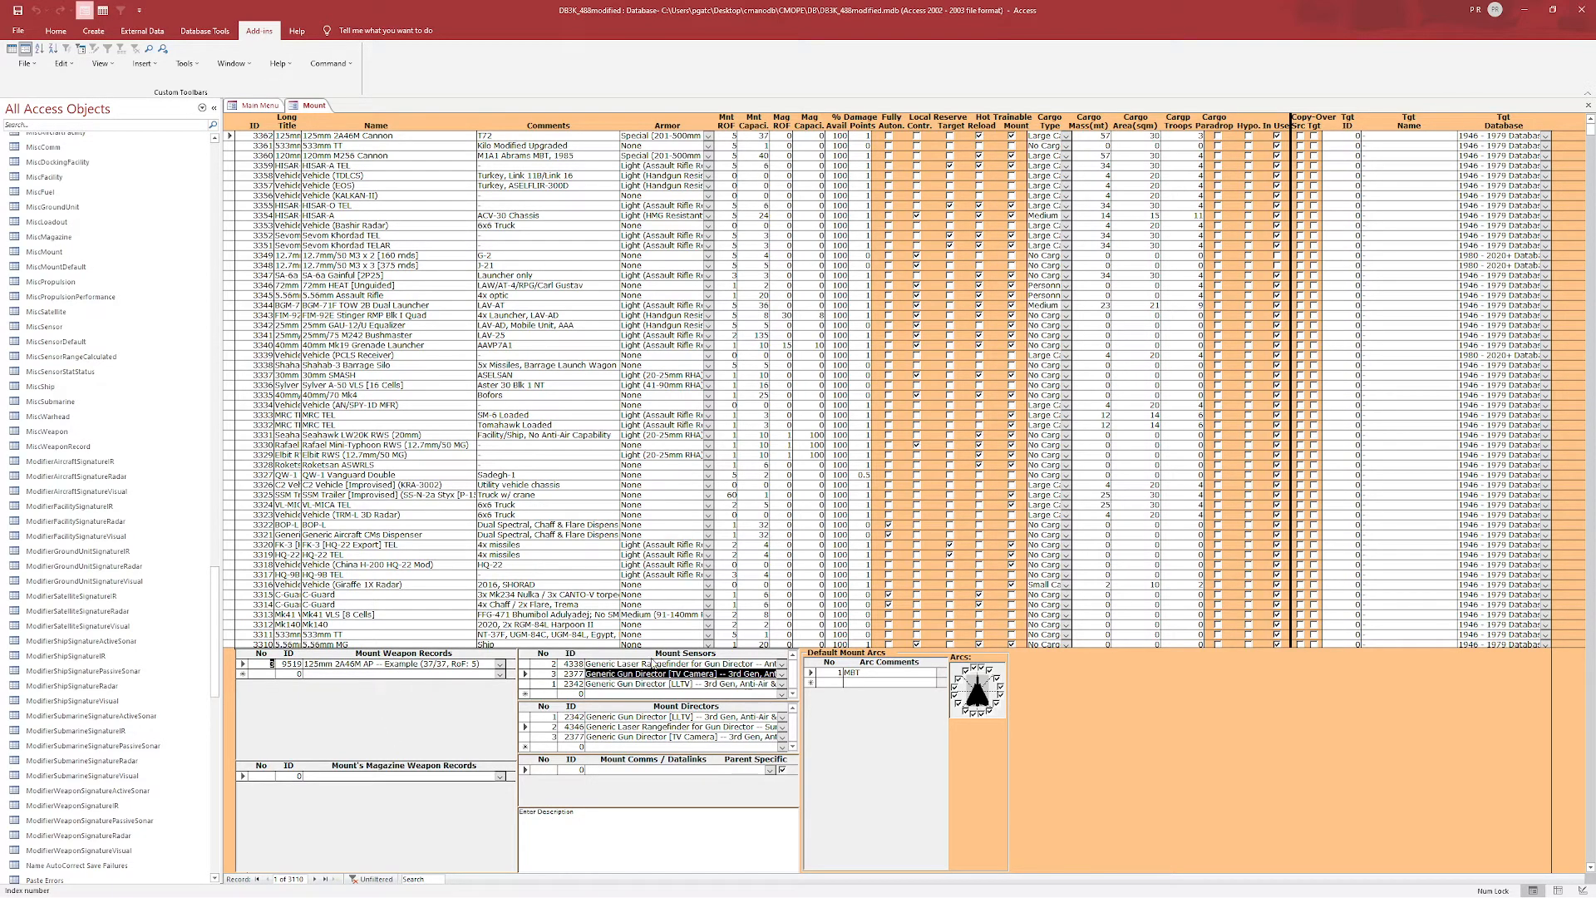